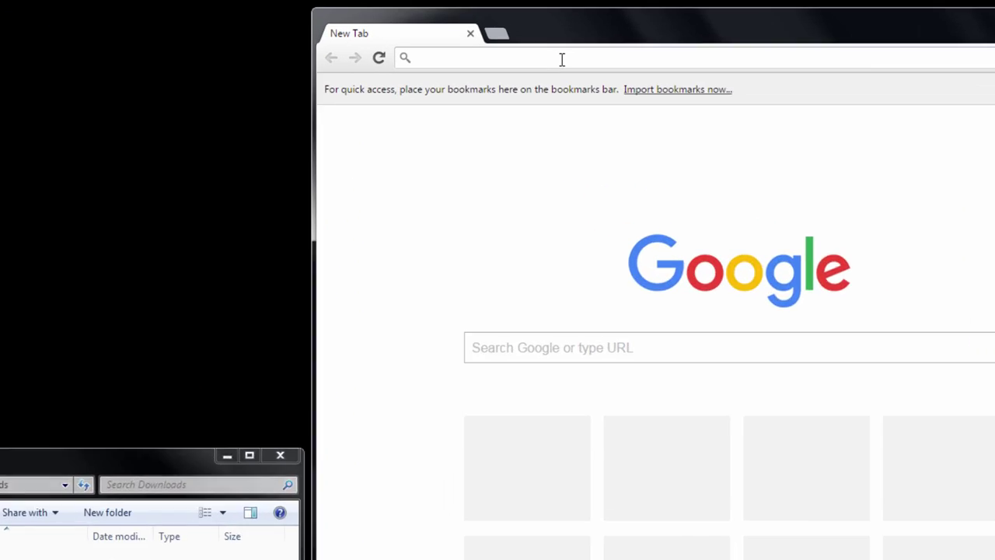
- Open the Fire TV 2 rooting guide at aftvnews.com/firetv2root
text(aftvn)
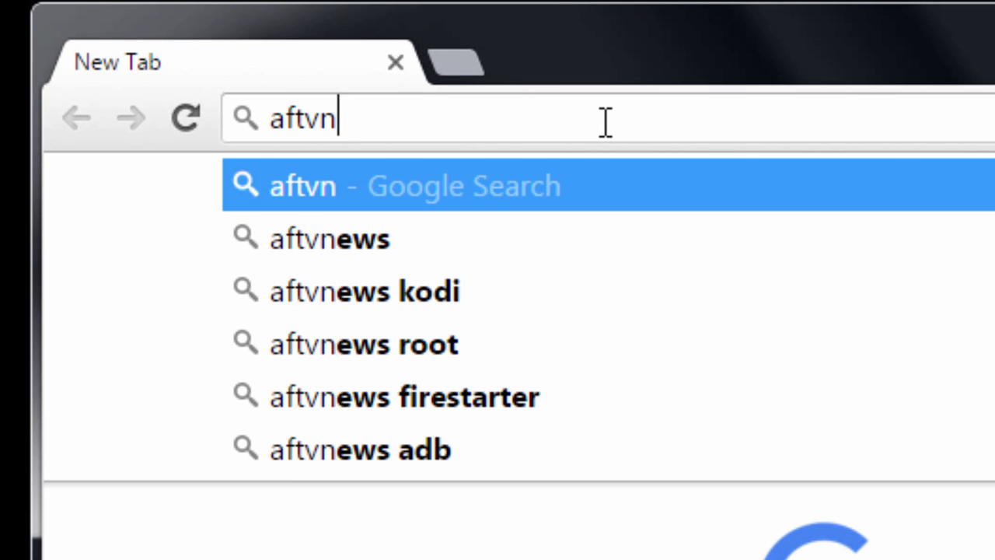
text(ews.)
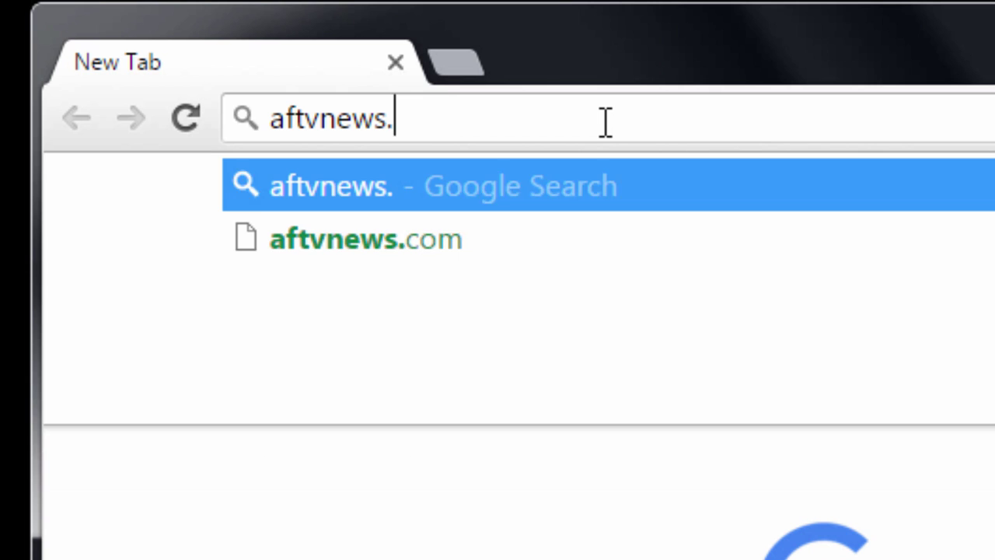
text(com/firet)
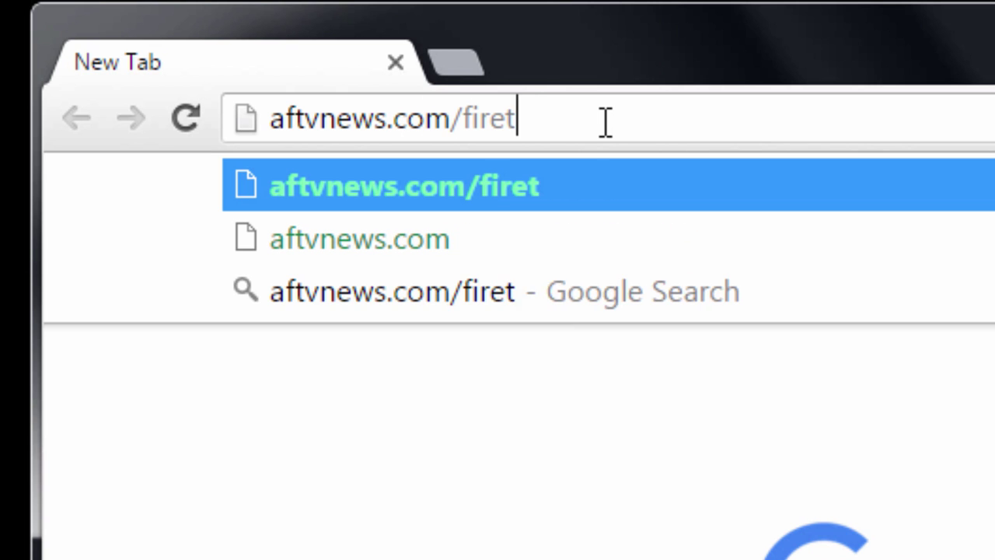
text(v2root)
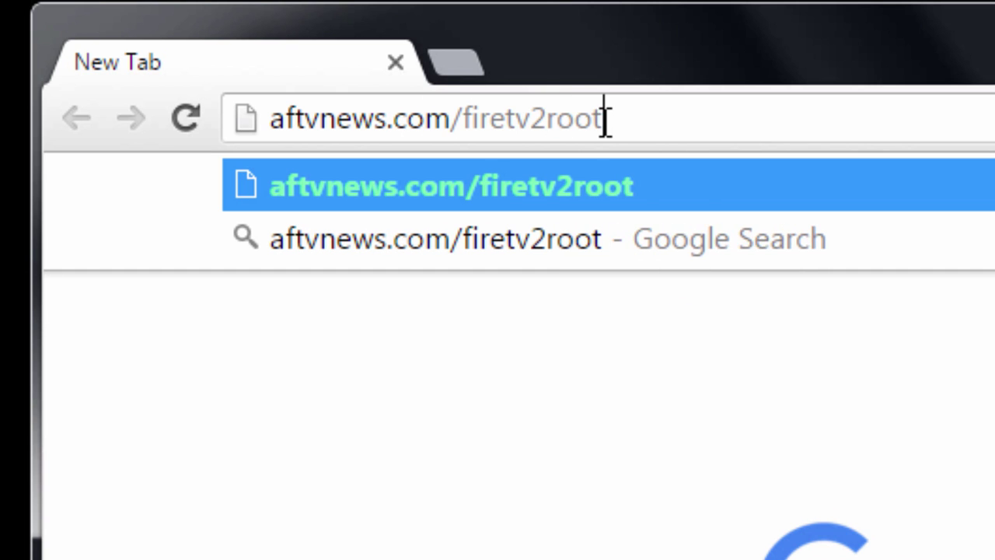
key(Return)
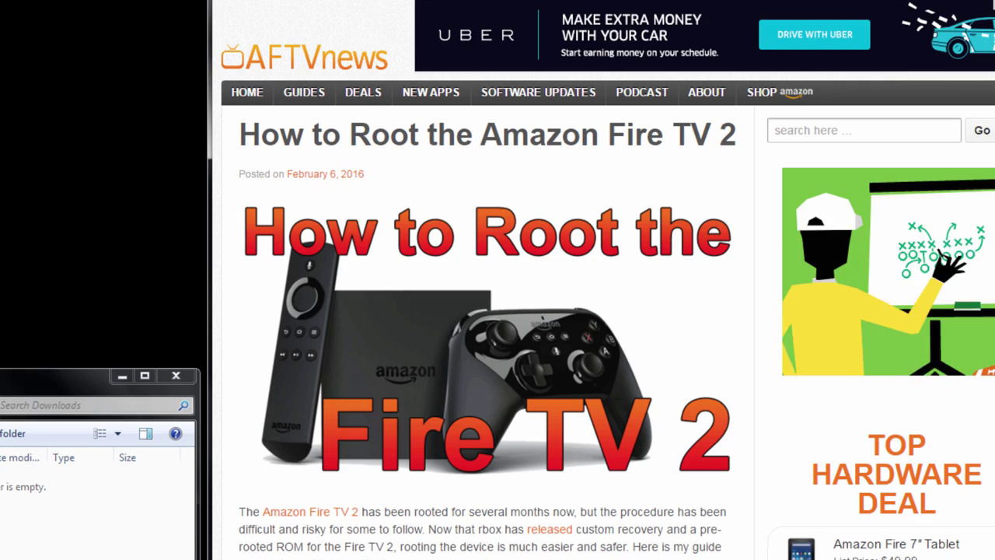
- Open the FireTV 2 Recovery page linked in Step 1 of the guide and review the download instructions for the required files
scroll(498, 311, down, 8)
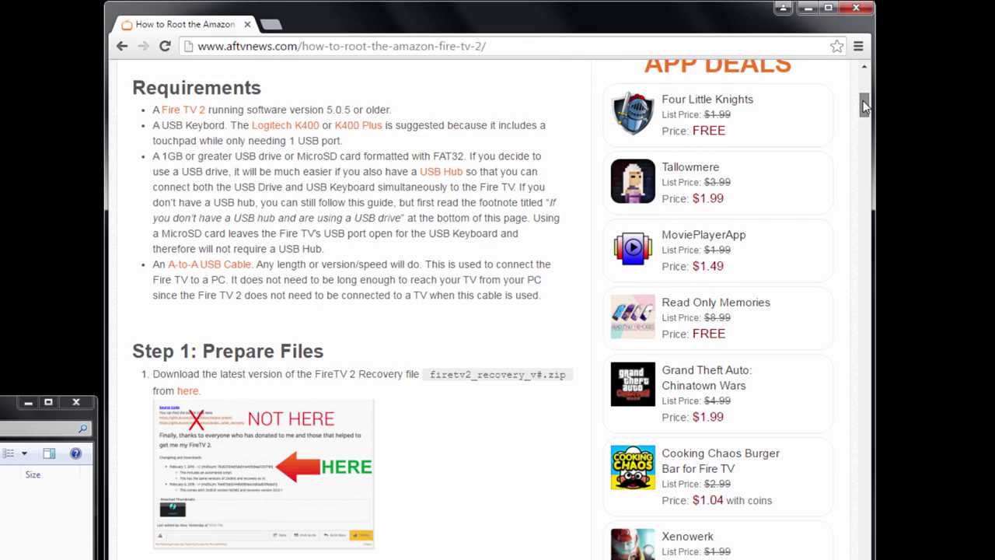
scroll(865, 107, down, 3)
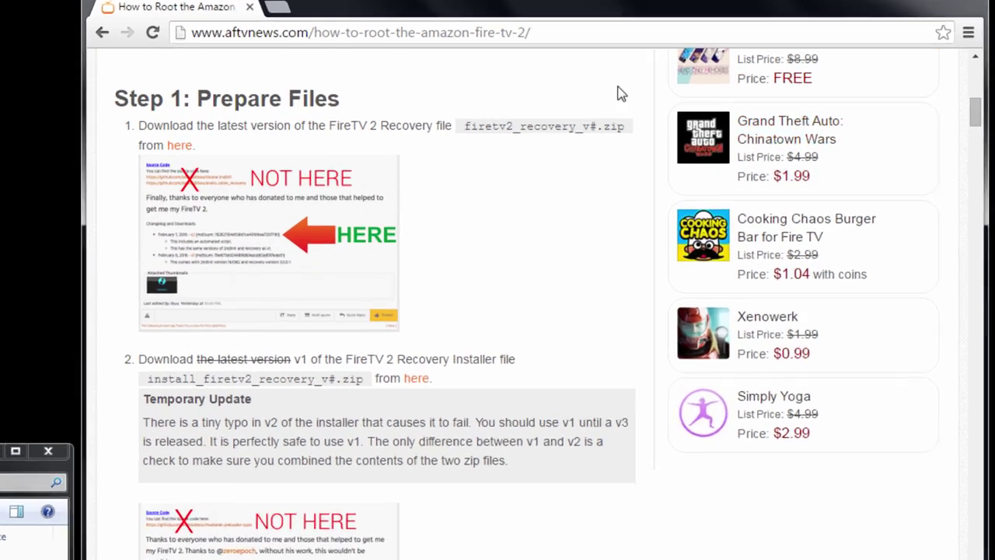
click(179, 145)
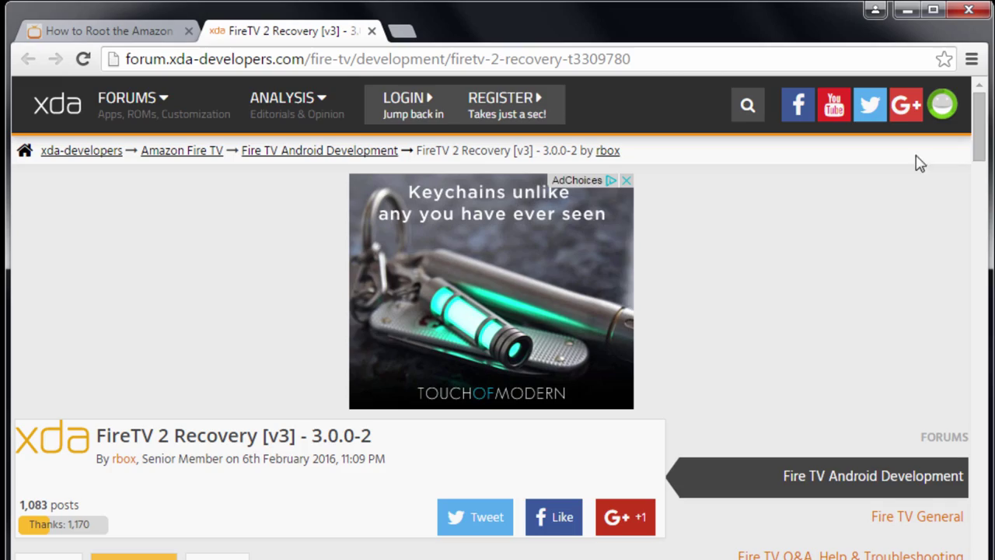
drag(978, 138, 971, 338)
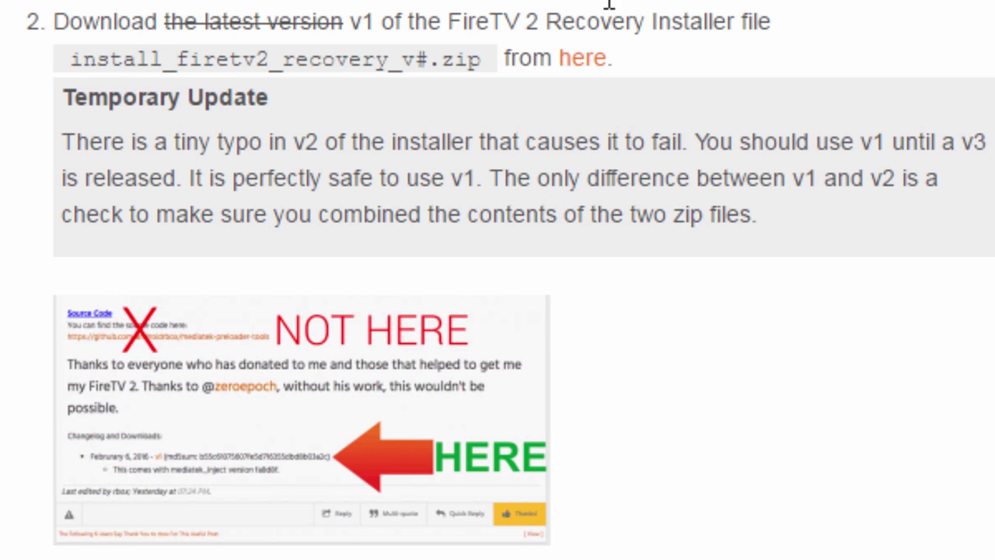
scroll(863, 284, down, 4)
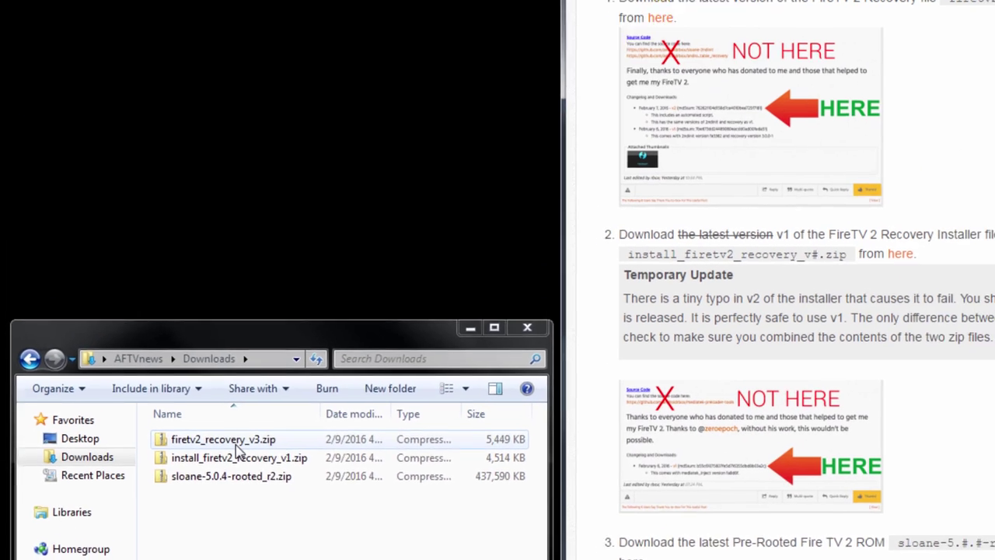
- Extract firetv2_recovery_v3.zip and install_firetv2_recovery_v1.zip into their own folders in Downloads
right_click(373, 83)
click(275, 150)
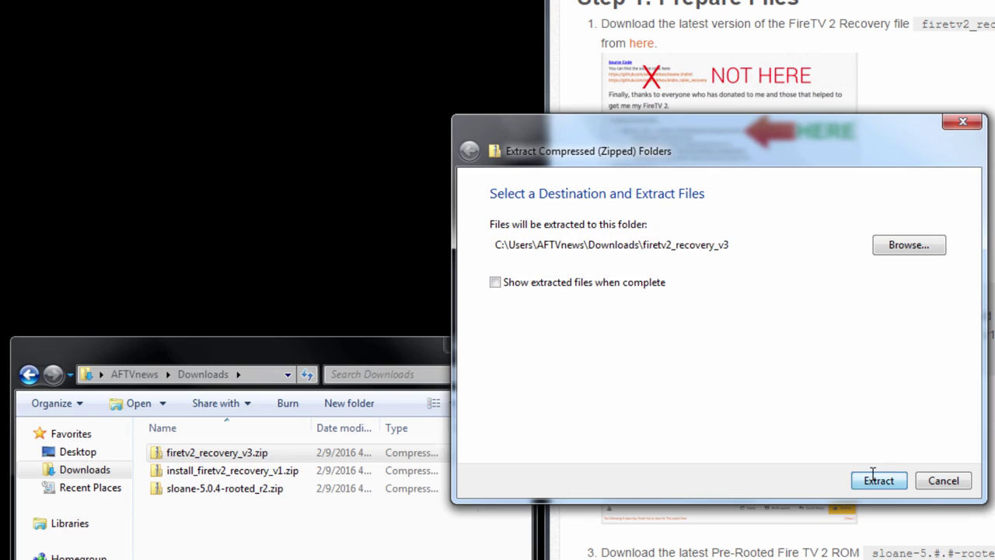
click(879, 481)
right_click(265, 506)
click(322, 182)
click(879, 480)
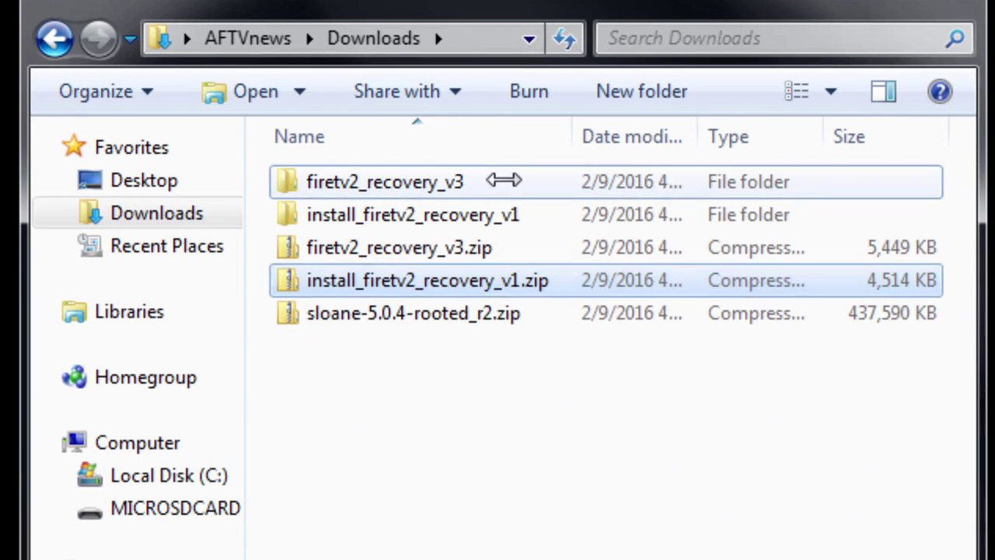
- Copy 2ndinit, 2ndinitstub and ramdisk-recovery.cpio from the firetv2_recovery_v3 folder into the install_firetv2_recovery_v1 folder
double_click(273, 452)
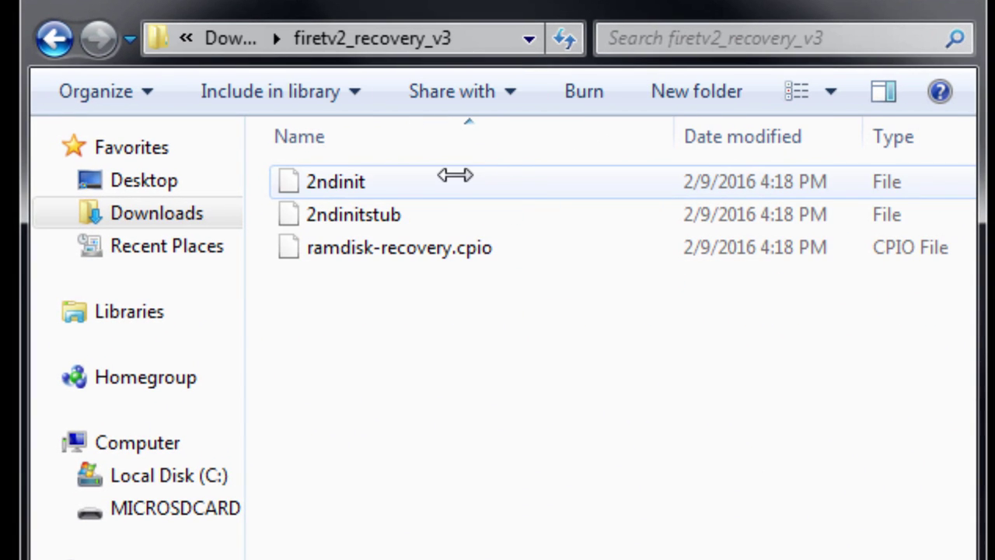
drag(428, 296, 345, 166)
right_click(344, 166)
click(418, 460)
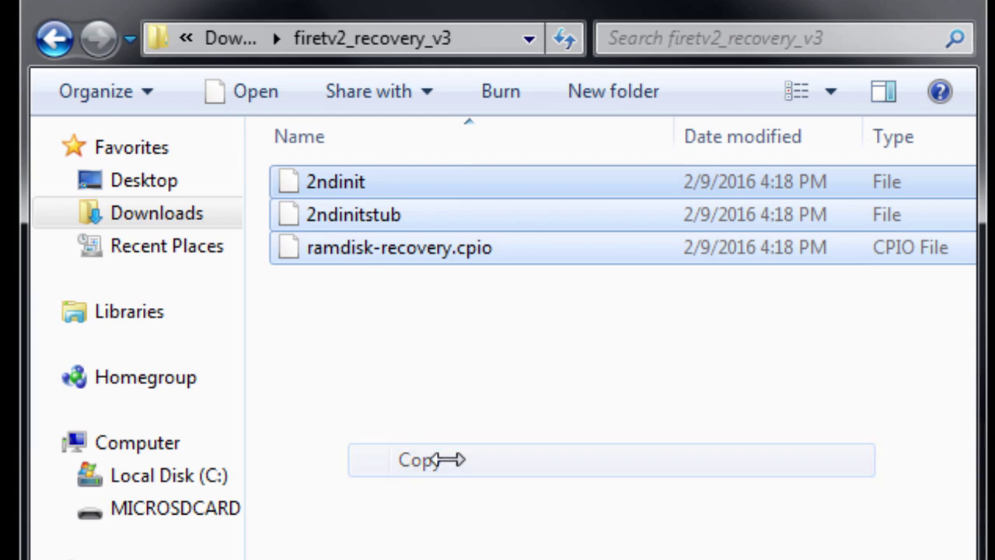
click(62, 55)
double_click(326, 214)
right_click(399, 431)
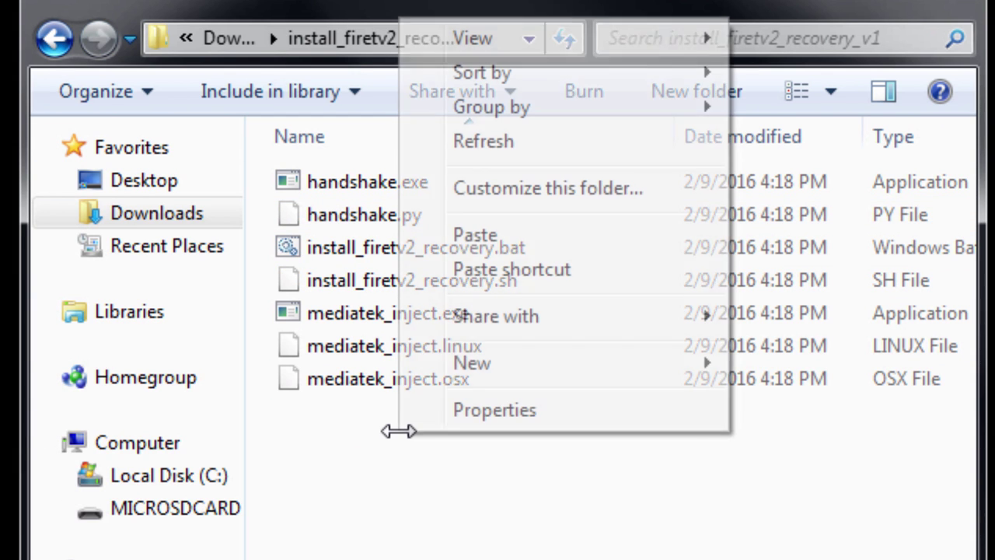
click(470, 233)
click(459, 543)
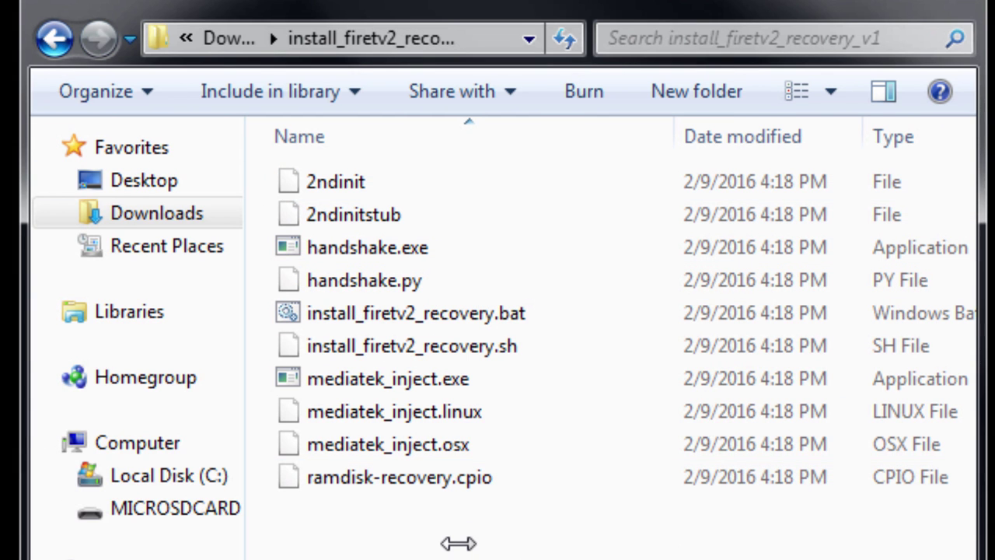
- Copy ramdisk-recovery.cpio from install_firetv2_recovery_v1 and sloane-5.0.4-rooted_r2.zip from Downloads to the MICROSDCARD drive
click(426, 473)
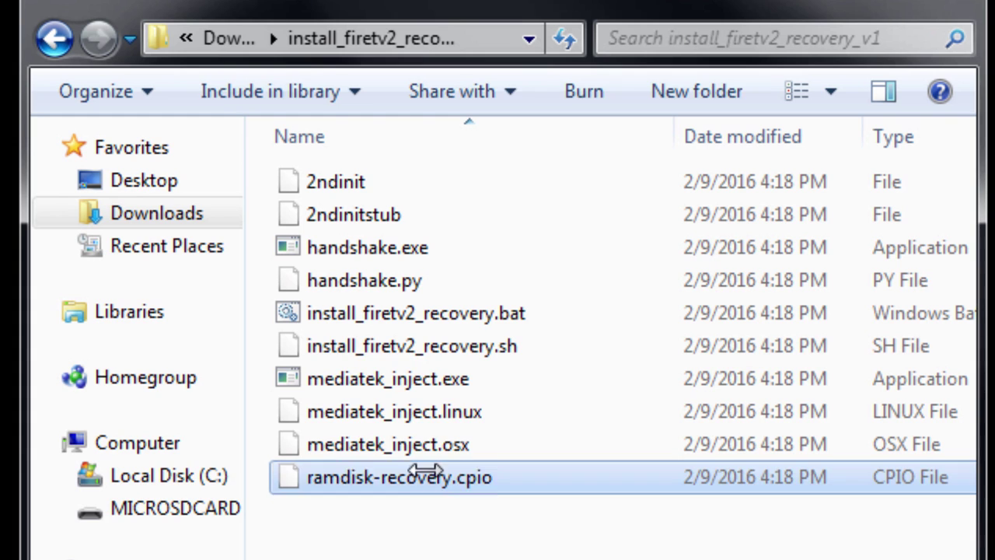
drag(426, 472, 206, 507)
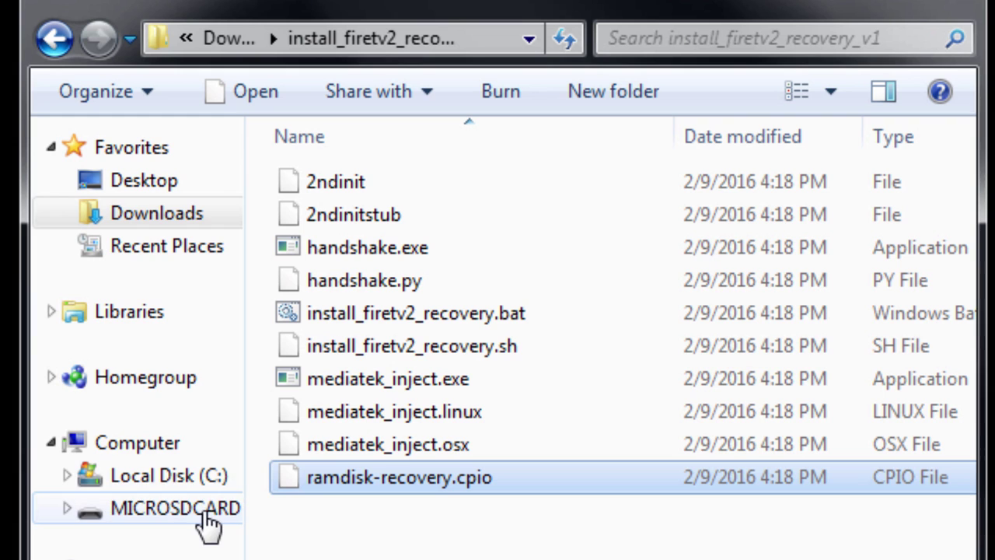
click(63, 33)
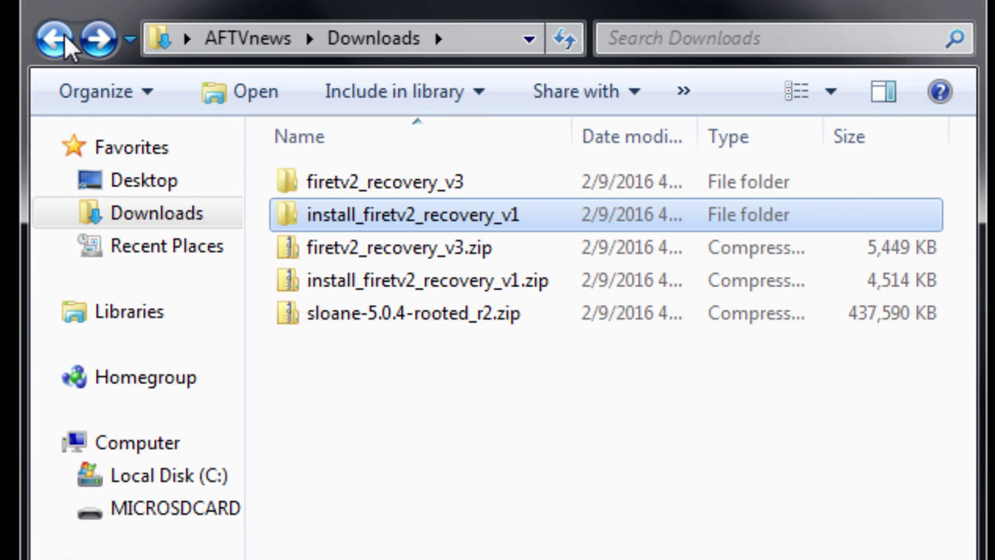
drag(355, 317, 209, 521)
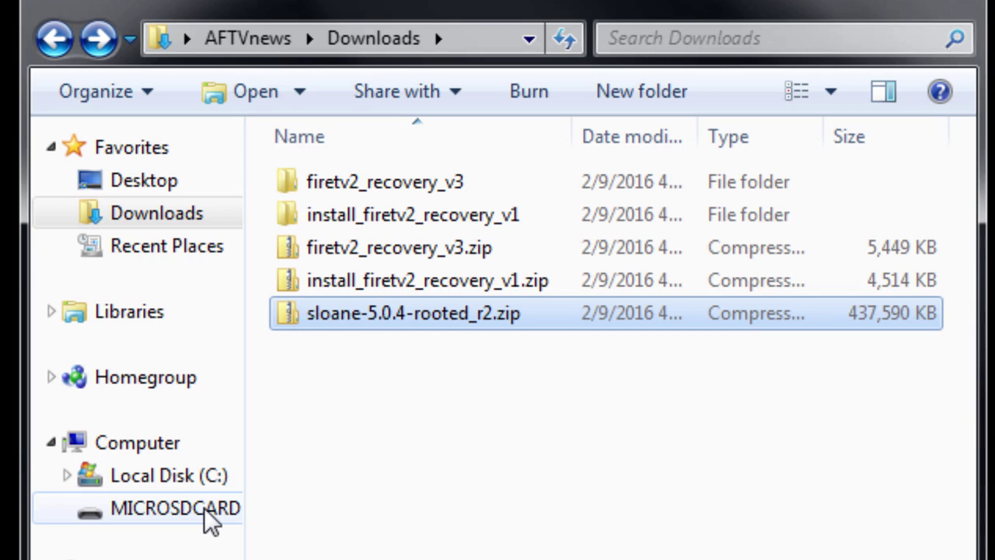
- Check the files copied to the MICROSDCARD drive and return to the Downloads folder
click(208, 519)
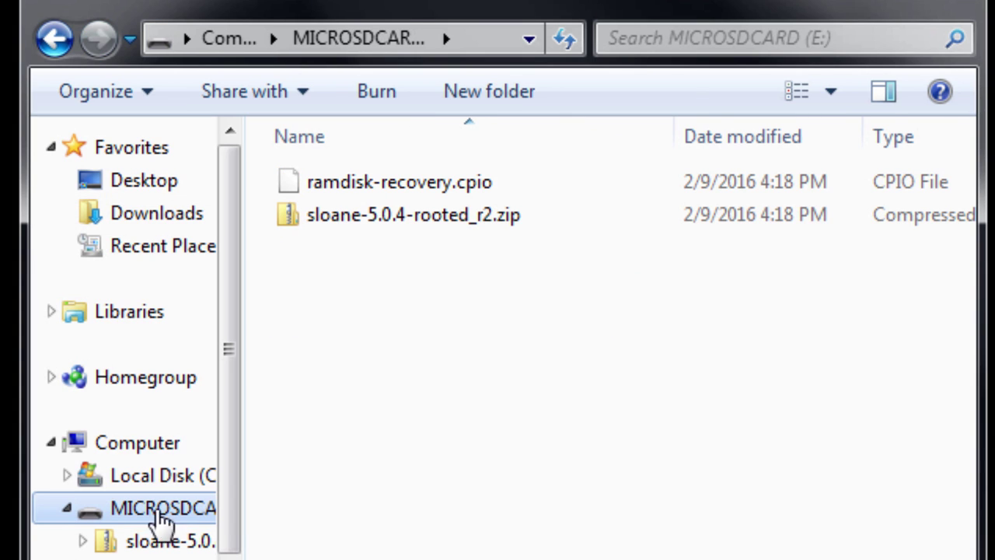
click(65, 507)
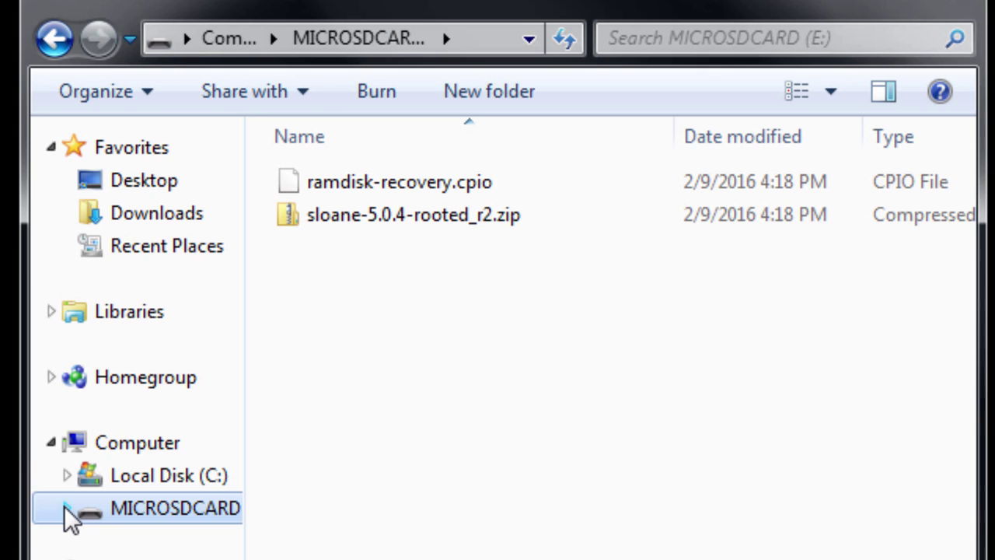
click(155, 219)
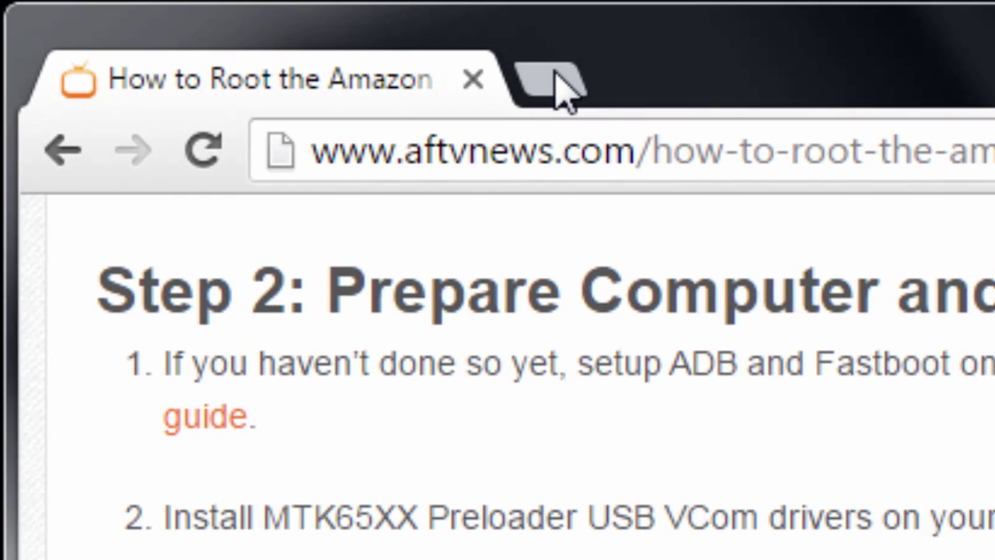
- Open the ADB setup guide at aftvnews.com/adb in a new browser tab
click(548, 78)
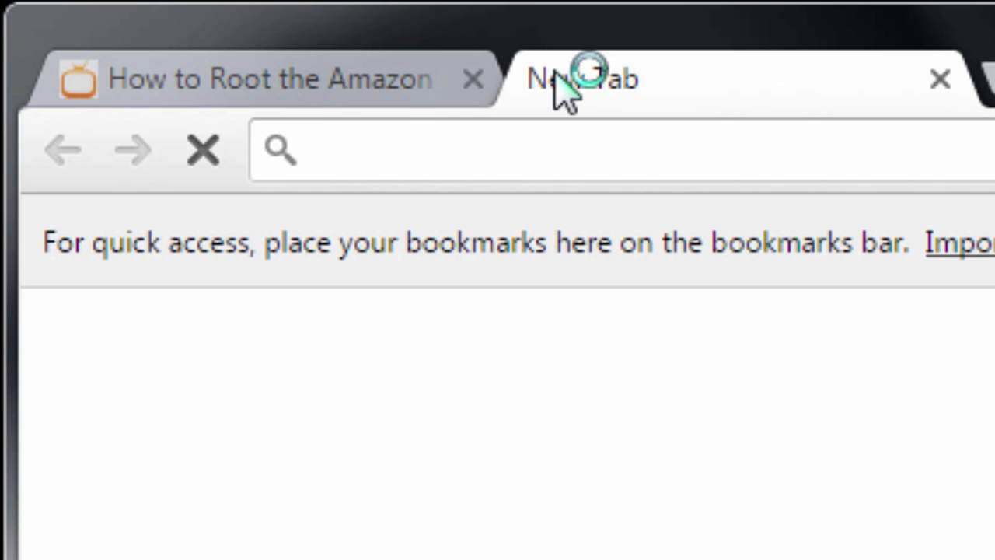
text(aftvnew)
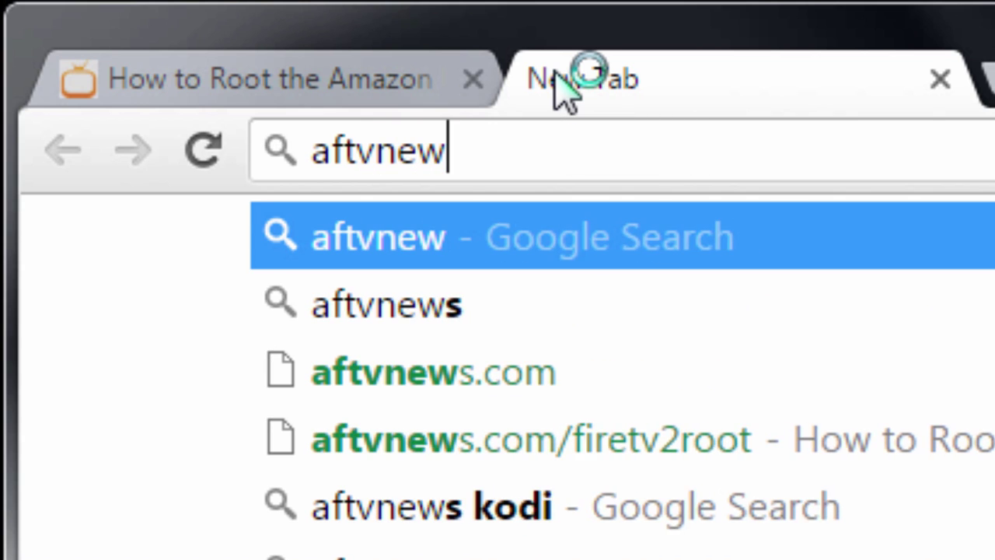
text(s.com/adb)
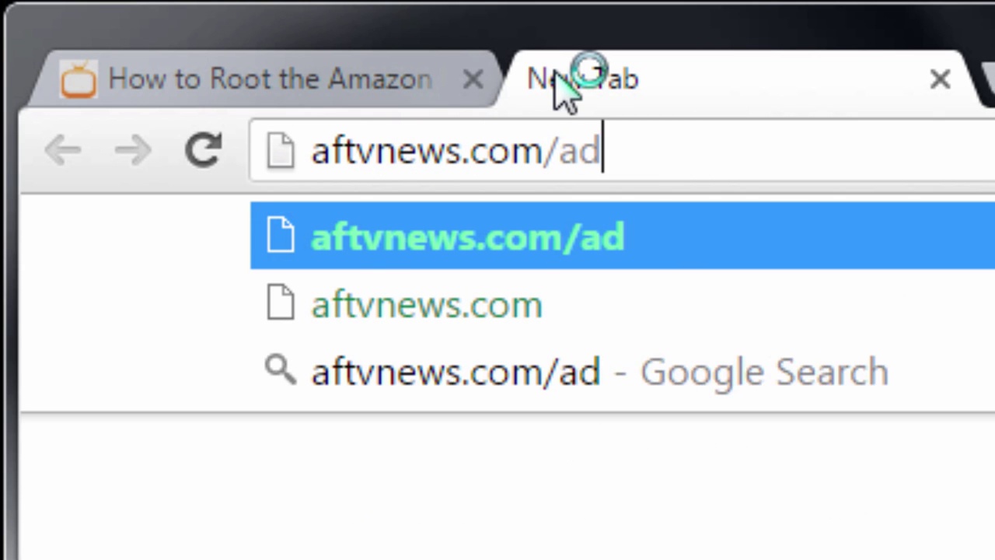
key(Return)
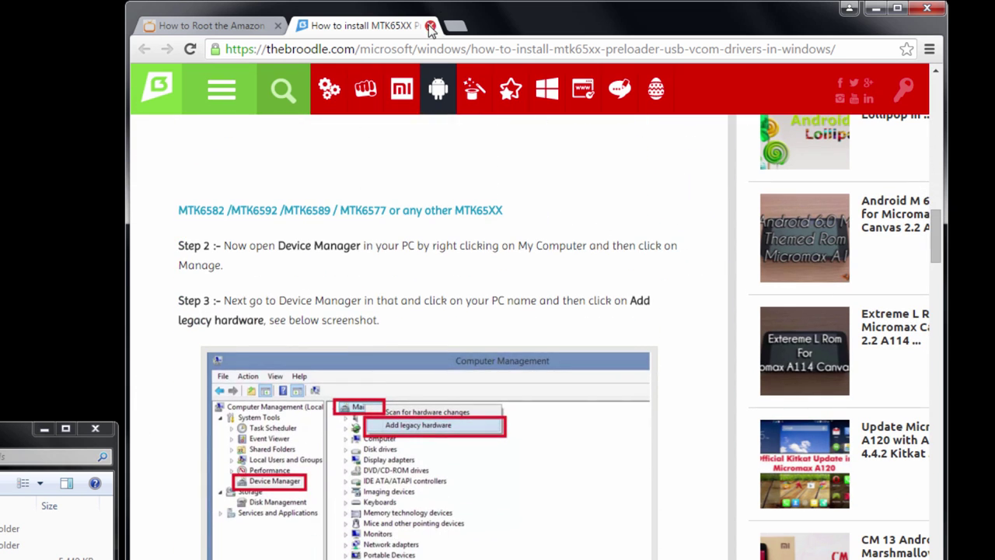
- Close the MTK65XX driver guide page and extract MT6577 USB VCOM drivers.rar into the Downloads folder
click(430, 25)
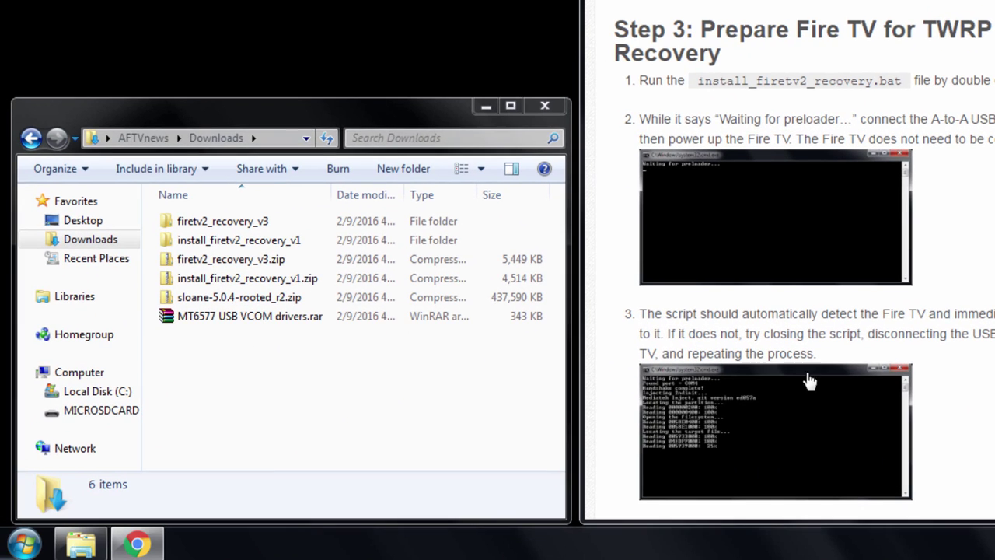
right_click(249, 316)
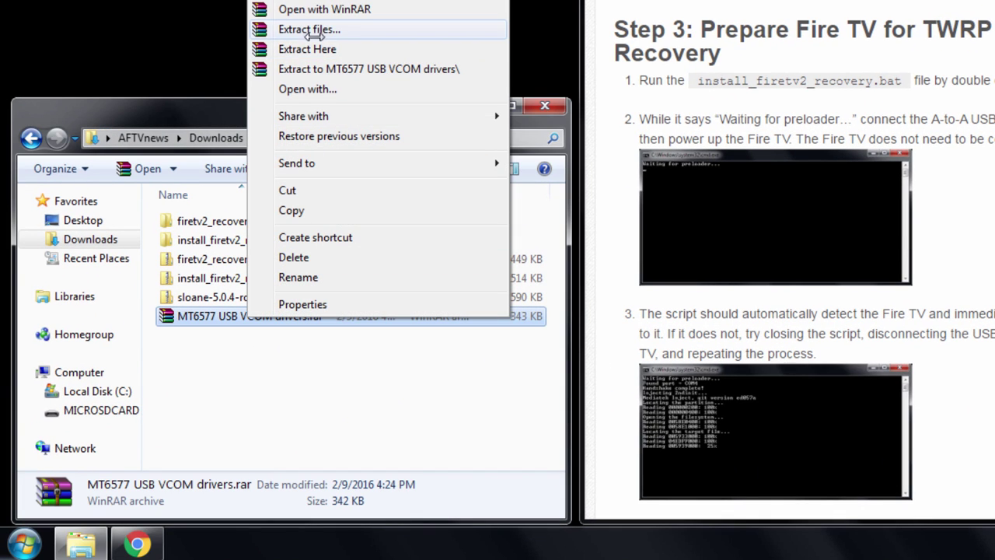
click(315, 43)
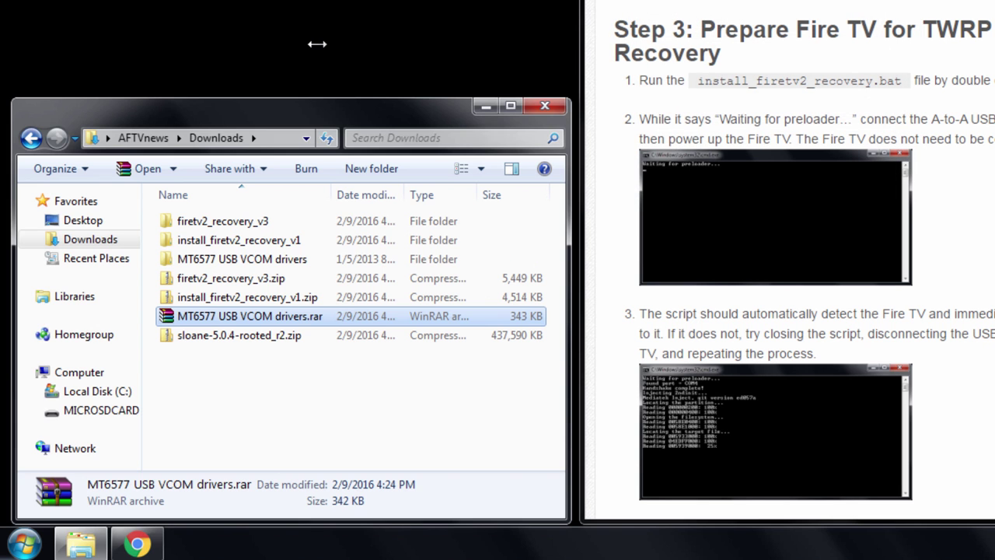
- Open Computer Management for this computer and show Device Manager
click(26, 546)
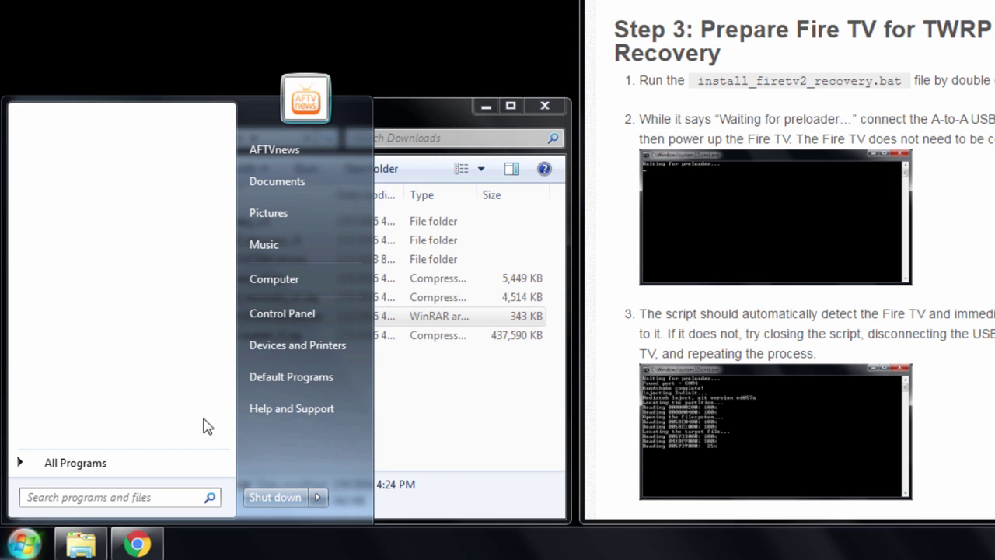
right_click(282, 280)
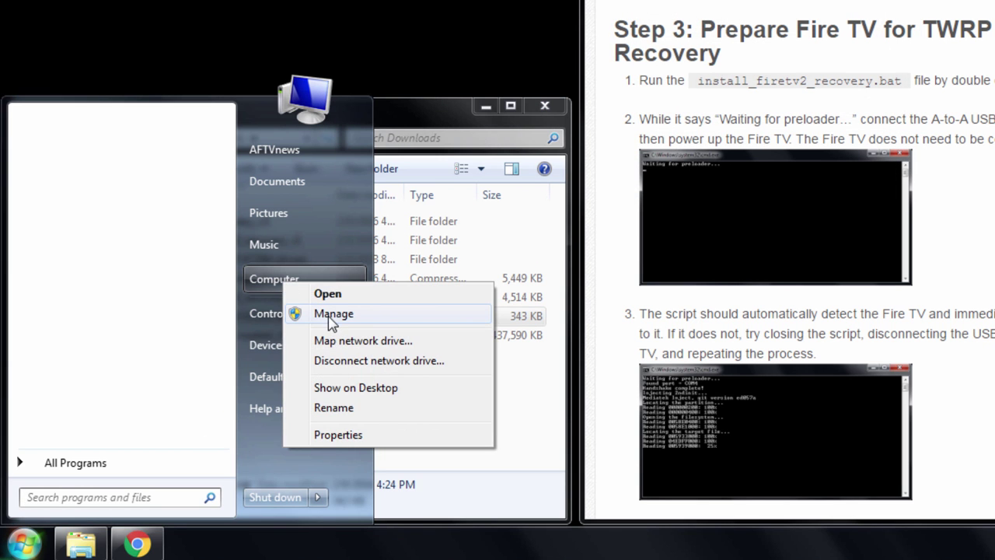
click(328, 314)
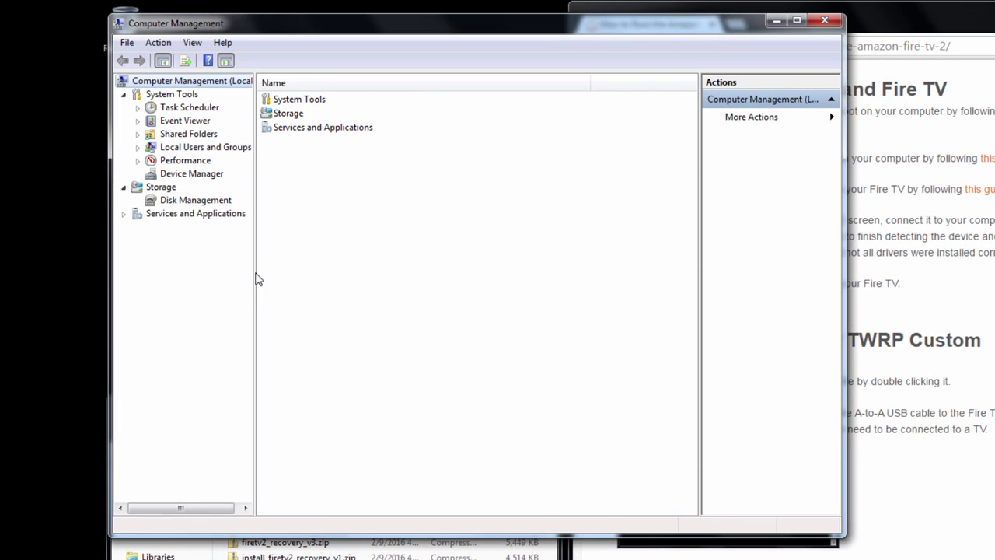
click(210, 175)
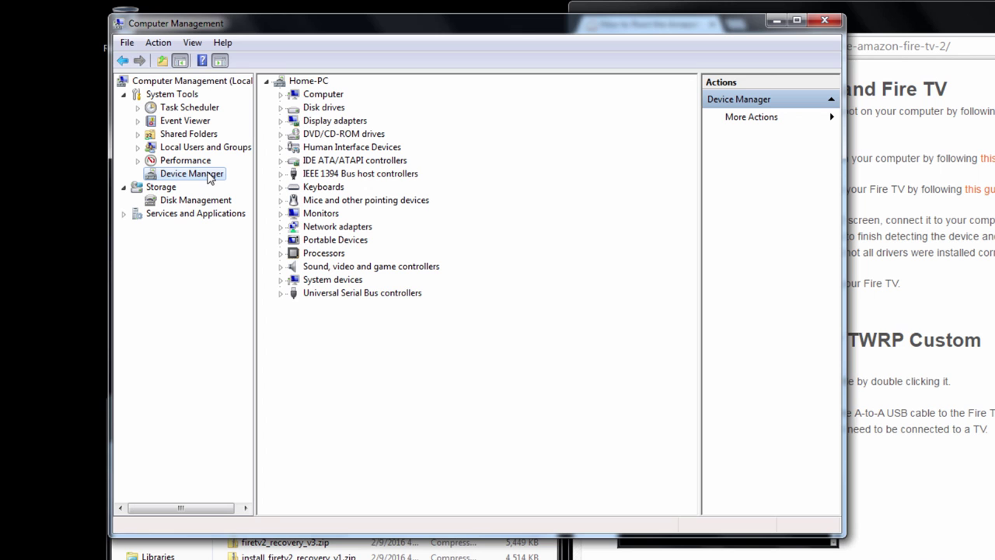
- Start adding legacy hardware to Home-PC, choosing manual selection from a list and Show All Devices as the hardware type
right_click(297, 83)
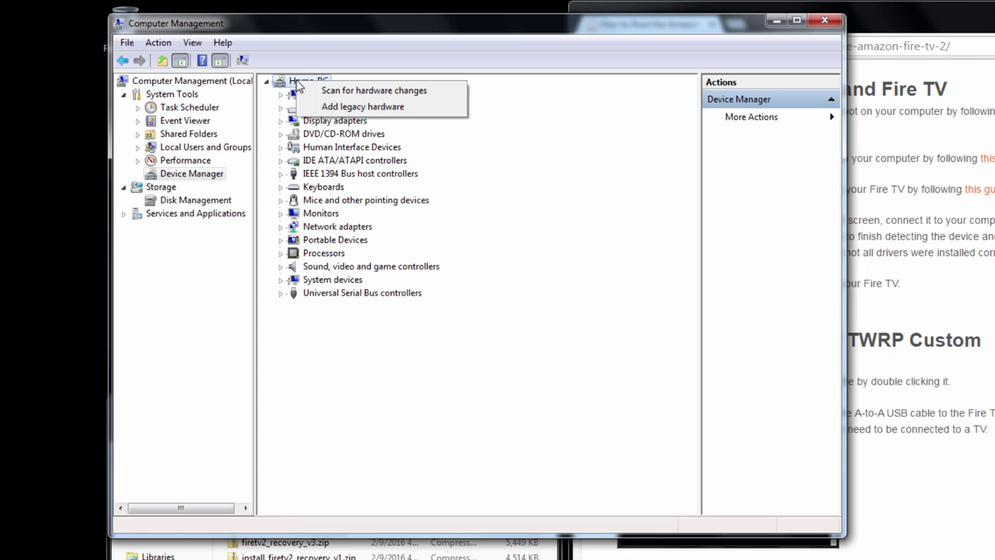
click(343, 107)
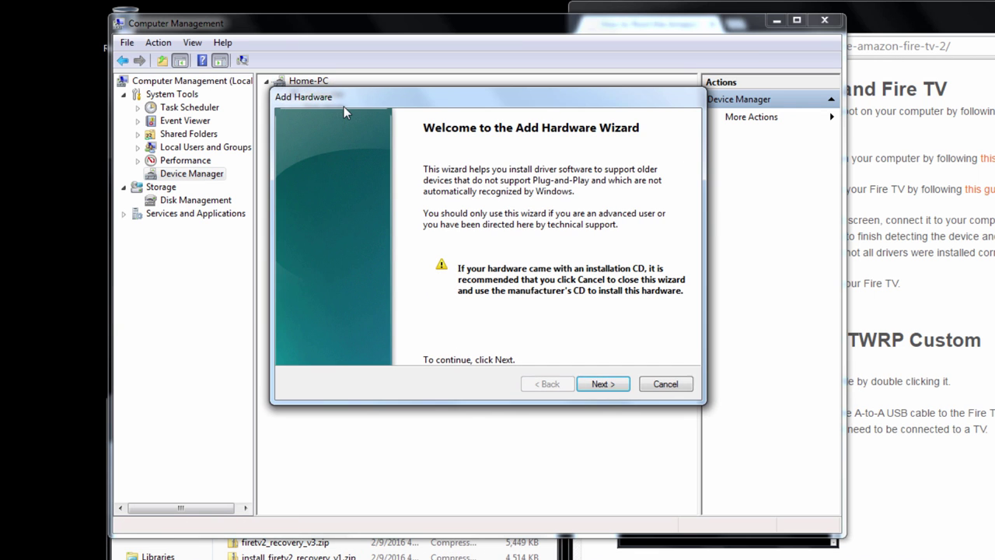
click(604, 384)
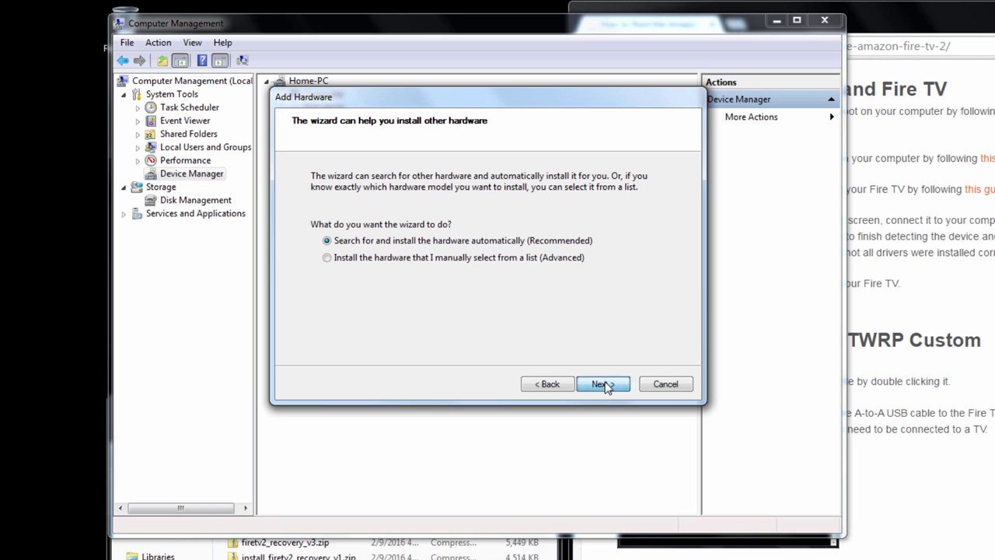
click(327, 257)
click(599, 386)
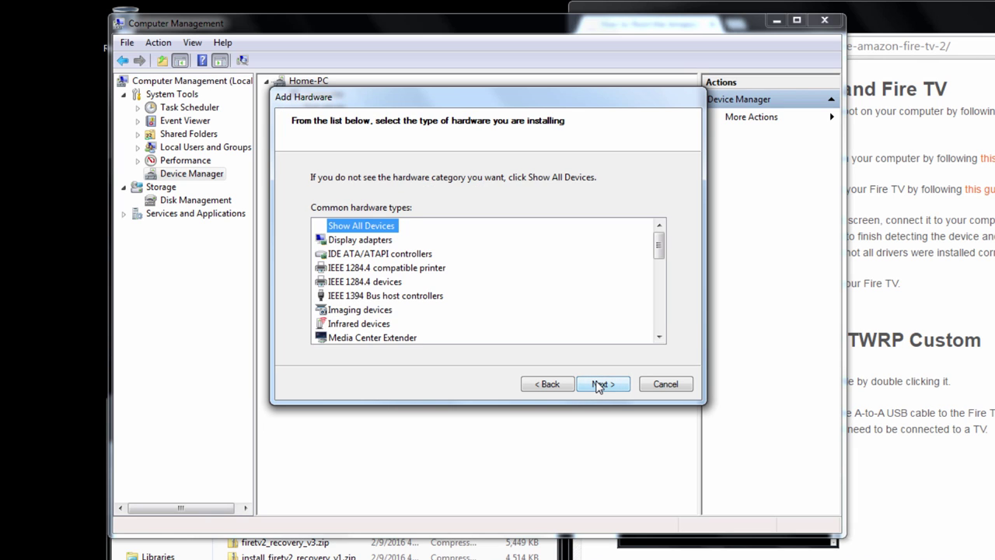
click(598, 385)
- Load the driver file usb2ser_Win764.inf from the Win7 folder inside MT6577 USB VCOM drivers as the installation disk
click(659, 332)
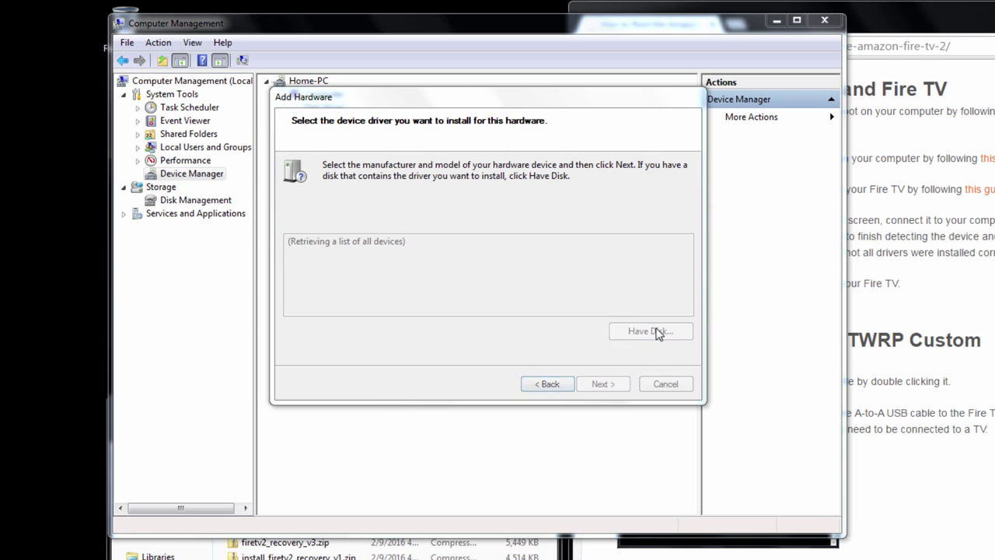
click(622, 318)
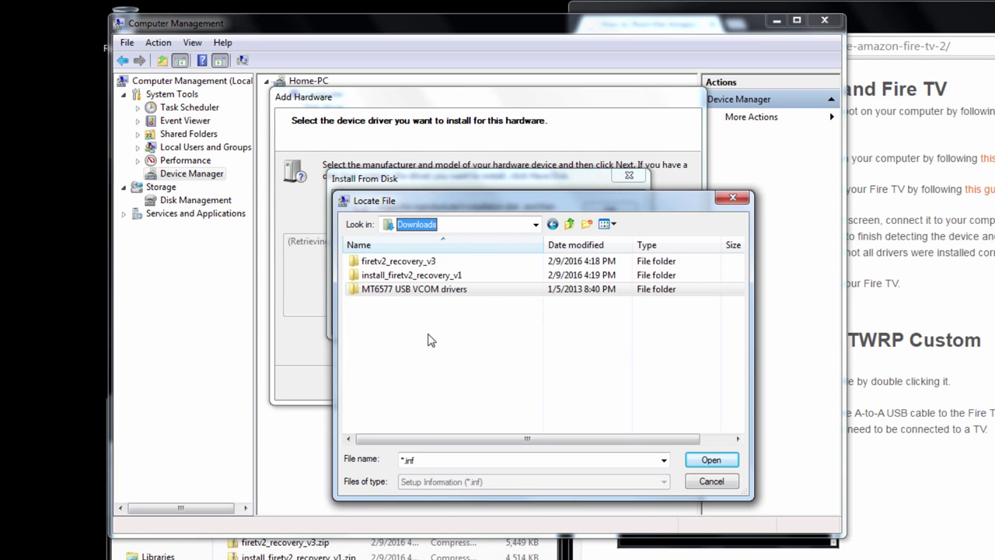
double_click(430, 291)
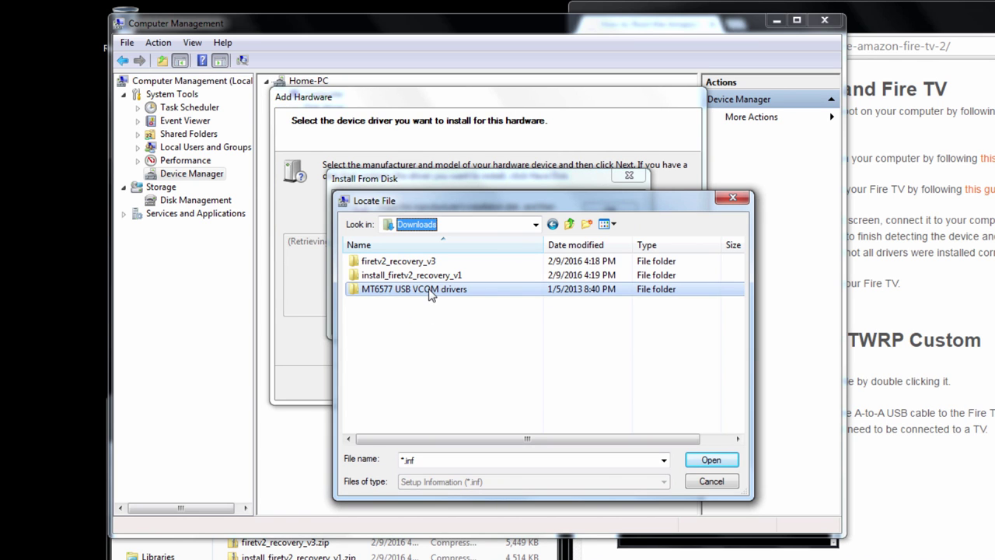
double_click(430, 289)
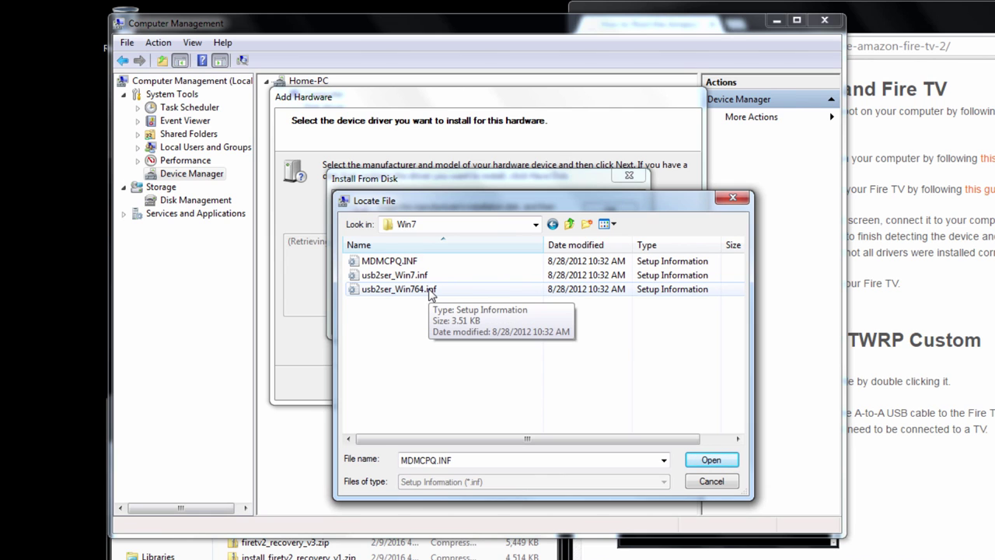
click(432, 292)
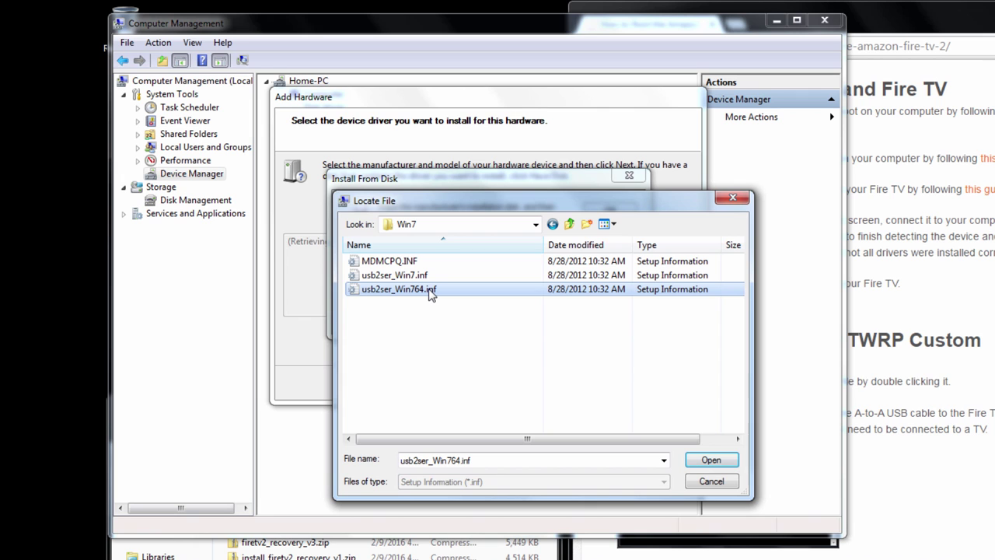
click(711, 460)
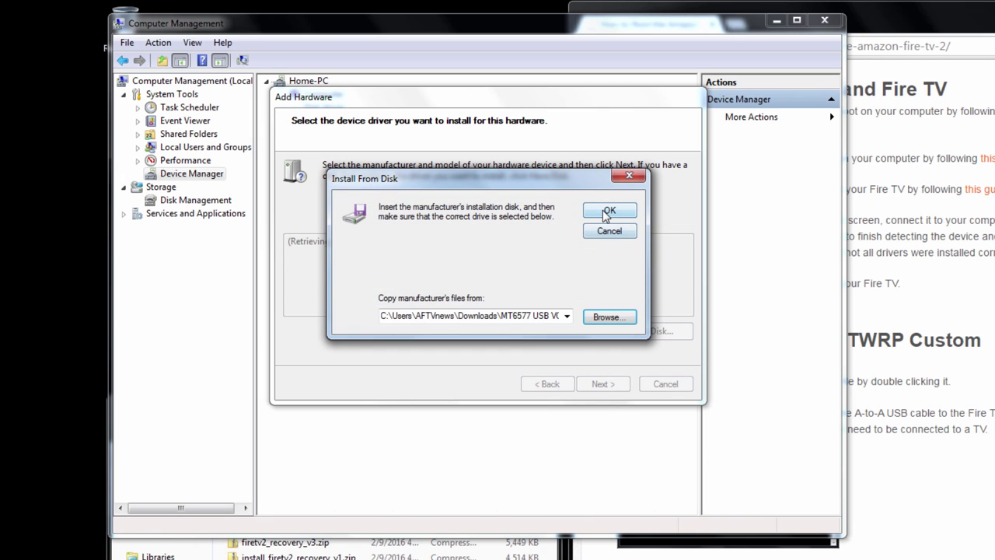
click(605, 213)
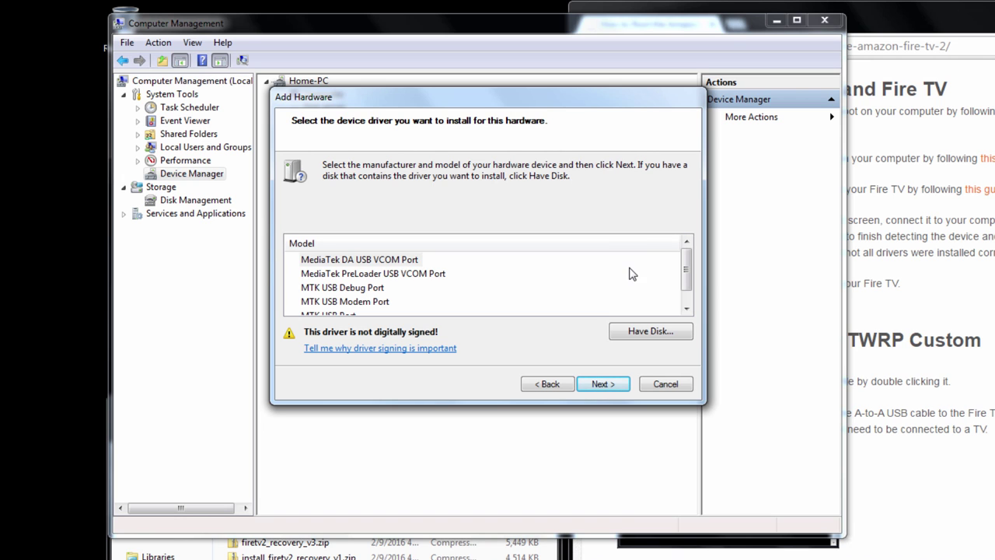
- Install the MediaTek DA USB VCOM Port driver despite the unverified publisher, finish the wizard and close Computer Management
click(603, 384)
click(611, 385)
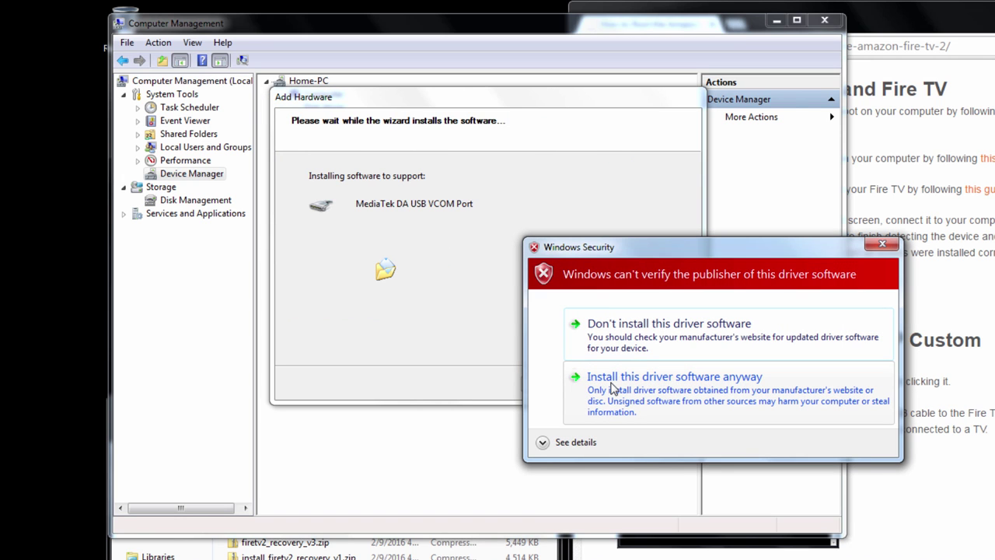
click(667, 389)
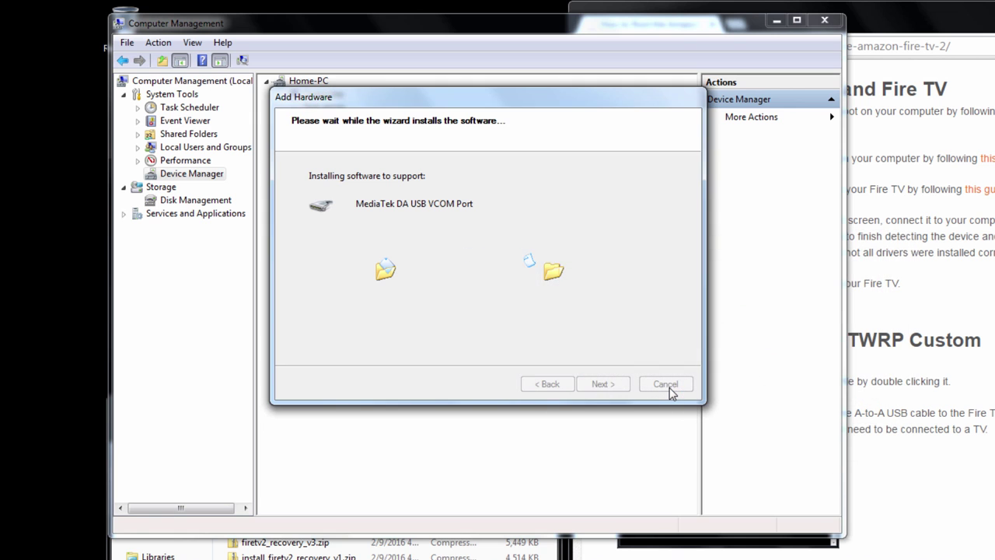
click(614, 384)
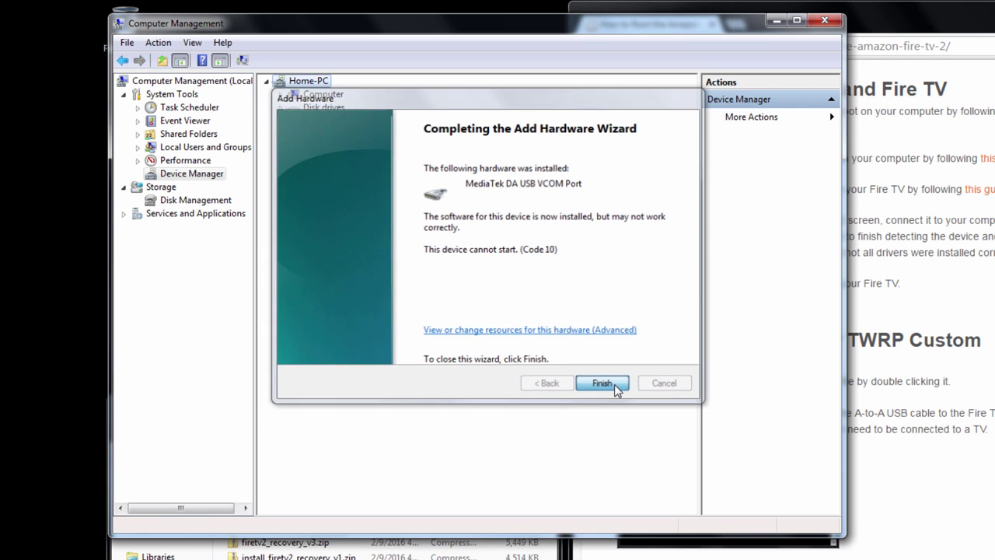
click(821, 22)
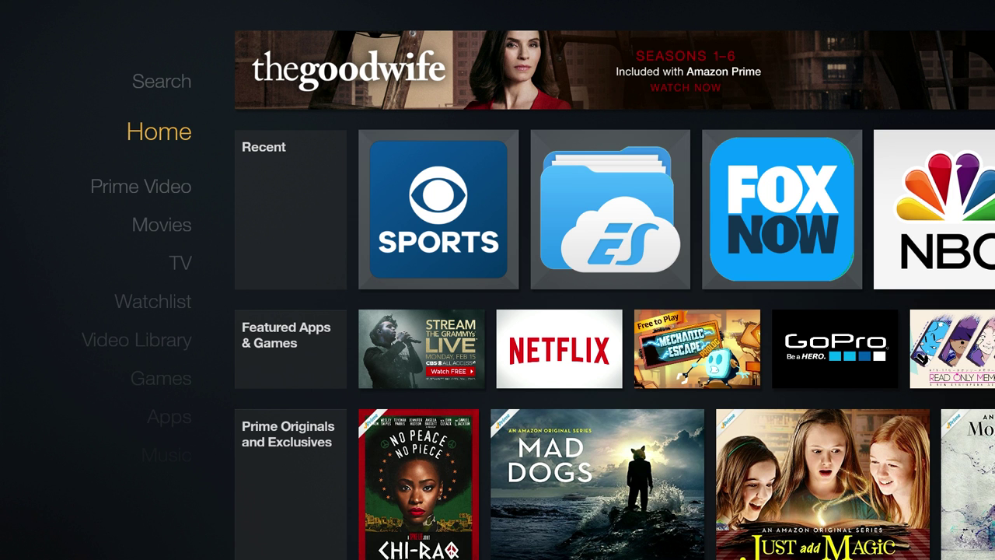
- On the Fire TV home screen, go to Settings and open the System category
key(Down)
key(Down)
key(Down)
key(Down)
key(Down)
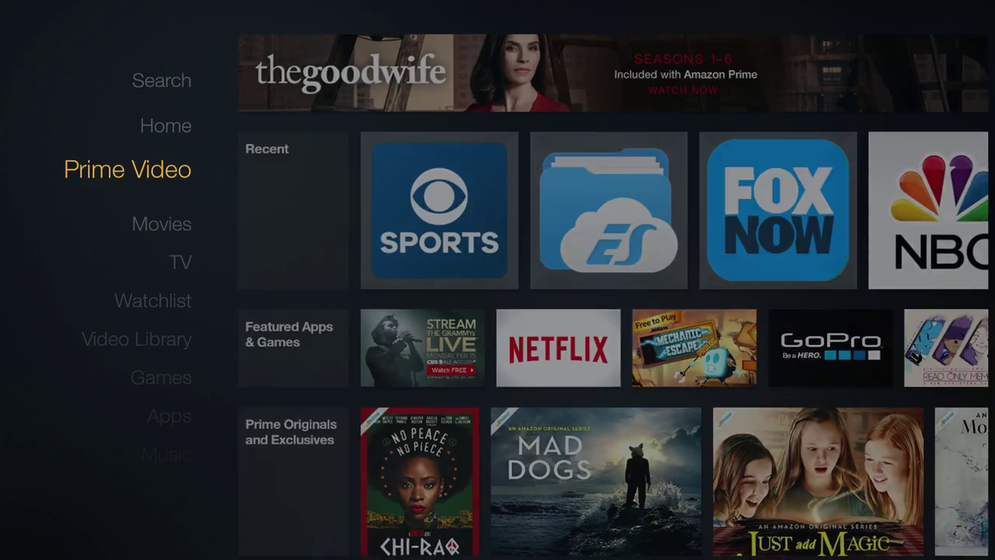
key(Down)
key(Down)
key(Down)
key(Down)
key(Down)
key(Down)
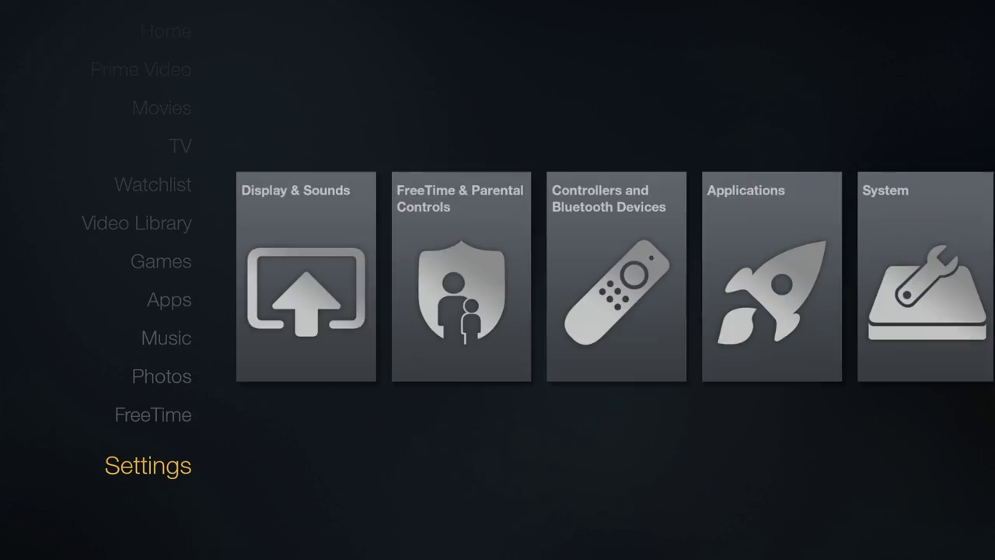
key(Right)
key(Right)
key(Right)
key(Right)
key(Right)
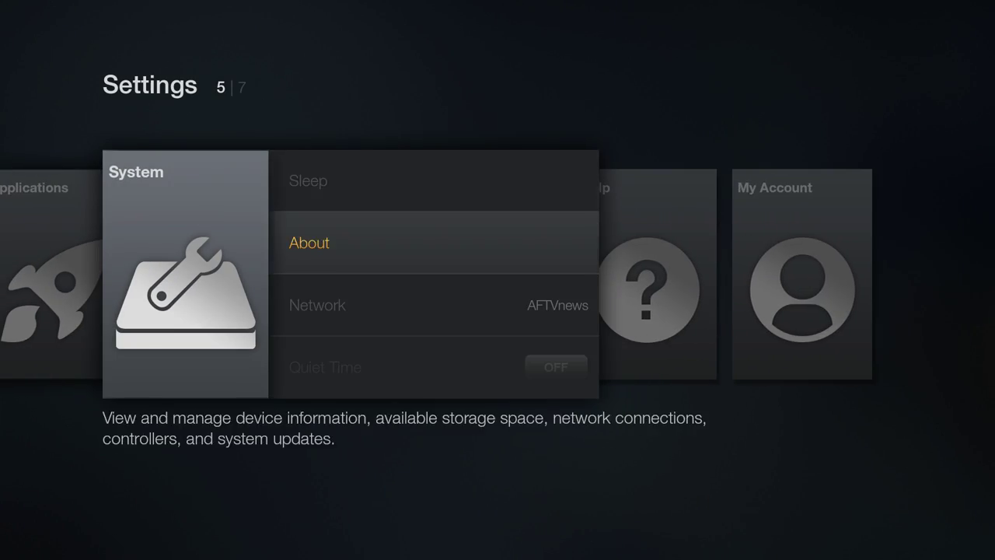
- Open Developer options and turn on ADB debugging and USB debugging
key(Down)
key(Down)
key(Down)
key(Return)
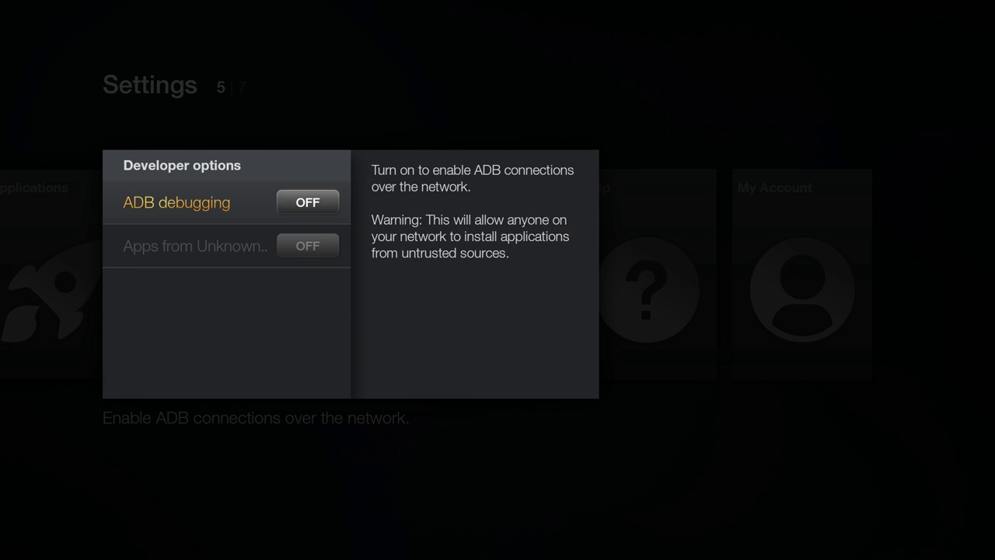
key(Return)
key(Down)
key(Return)
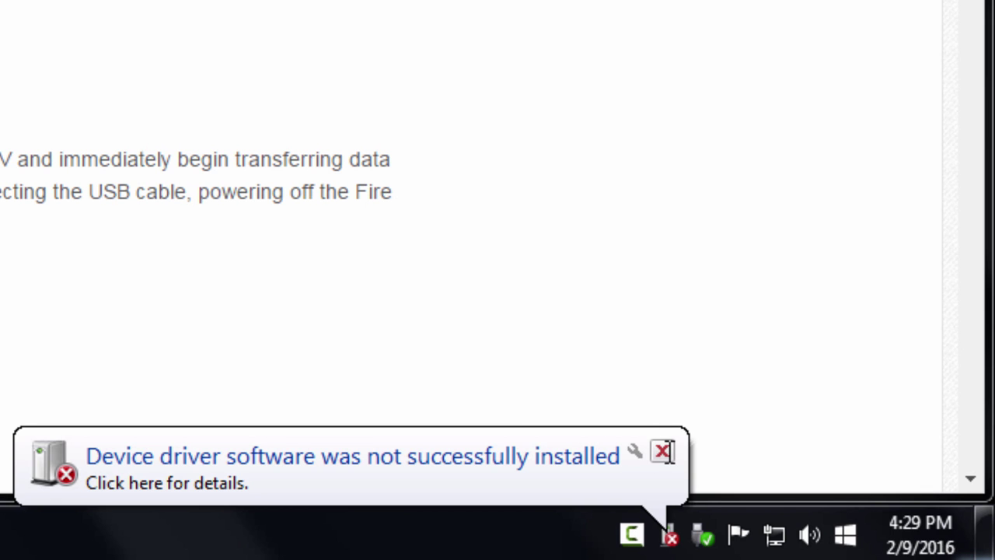
- On the Windows PC, dismiss the driver notification and run install_firetv2_recovery.bat from the install_firetv2_recovery_v1 folder, accepting the security warning
click(664, 452)
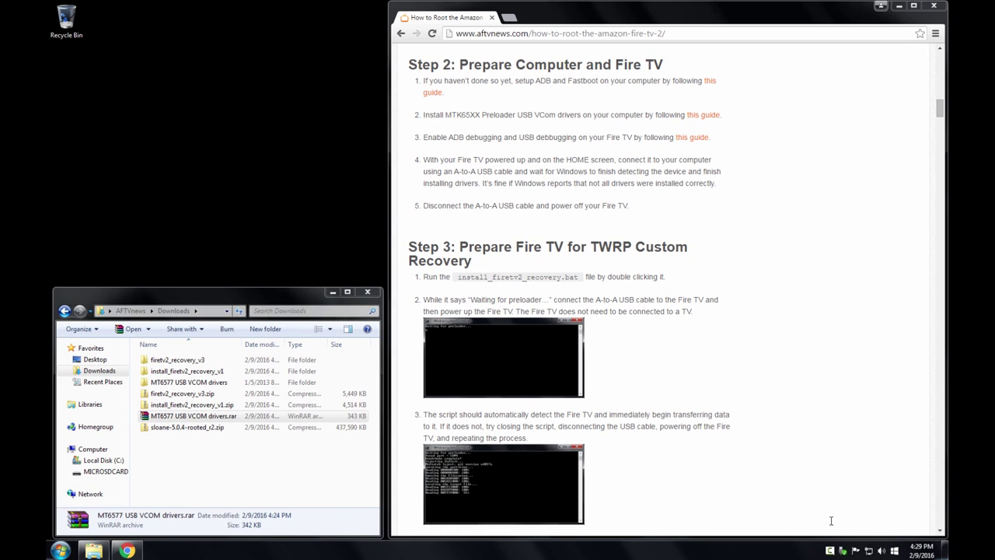
click(688, 203)
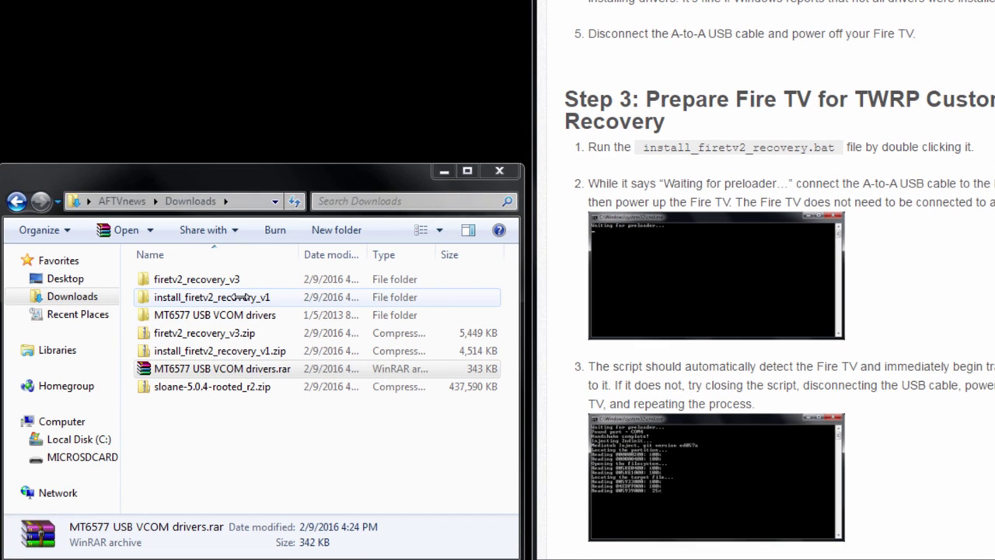
double_click(240, 297)
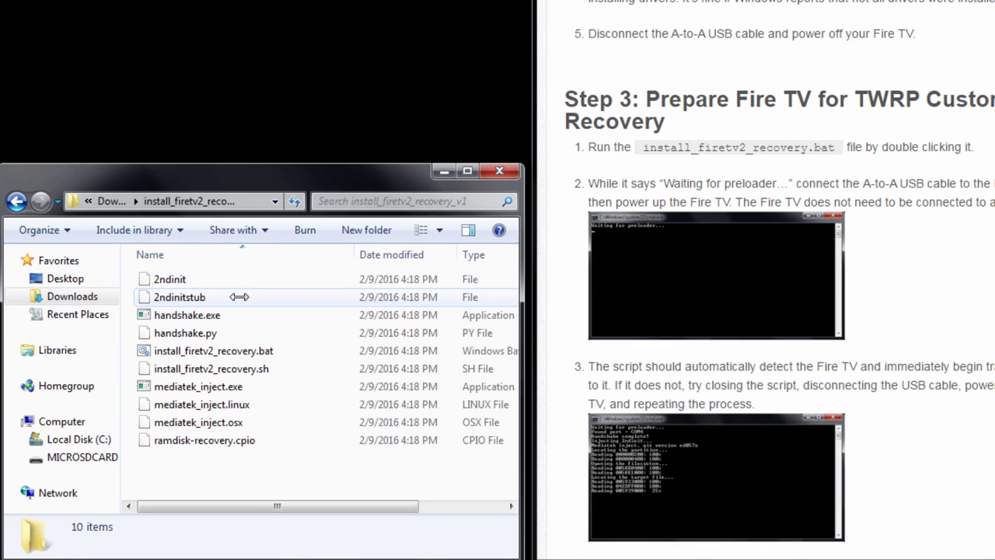
double_click(239, 351)
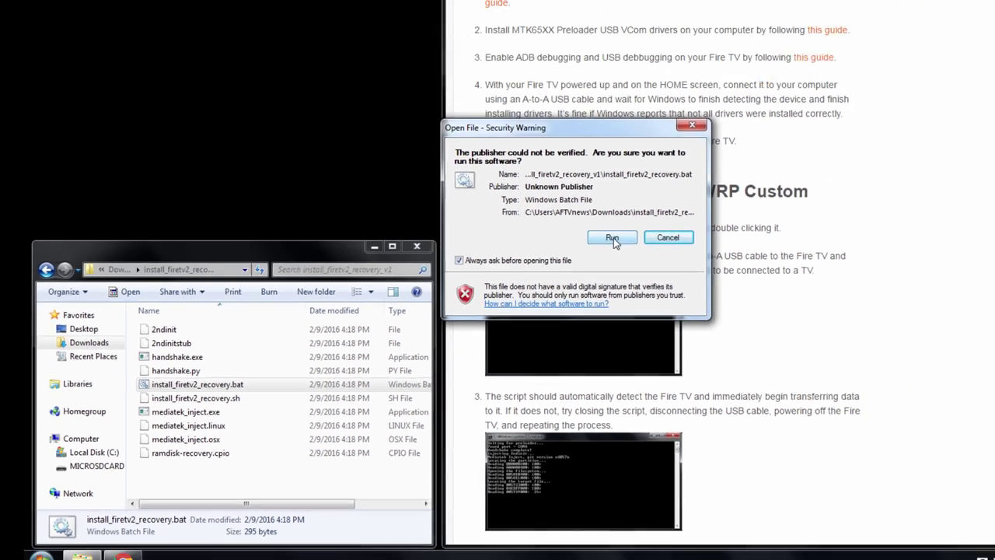
click(754, 159)
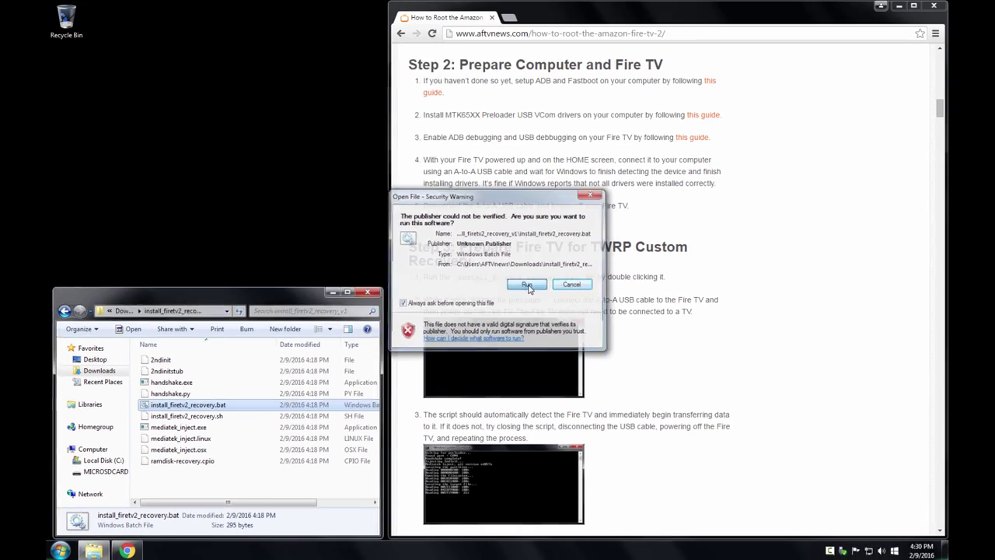
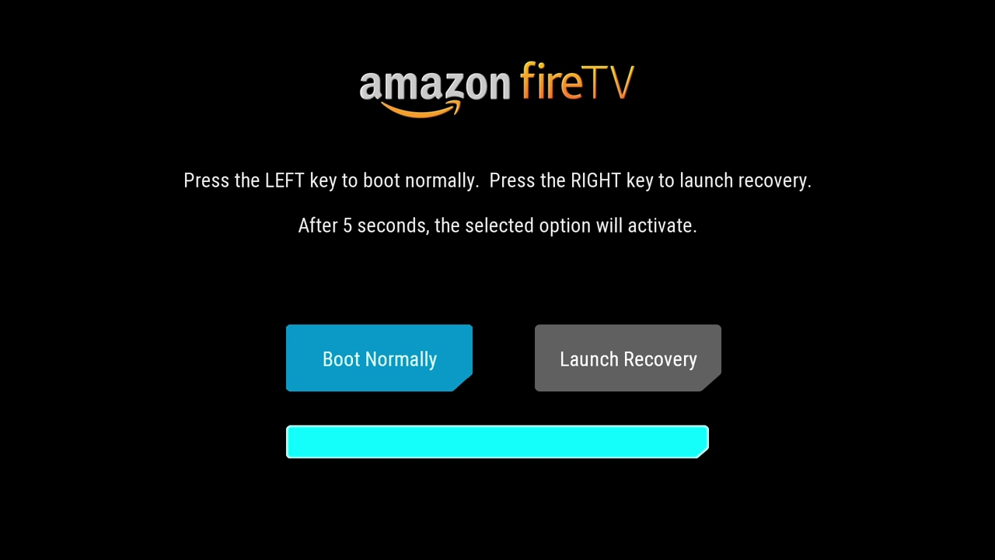
- On the Fire TV, launch recovery and flash sloane-5.0.4-rooted_r2.zip from the Micro SDCard storage
key(Right)
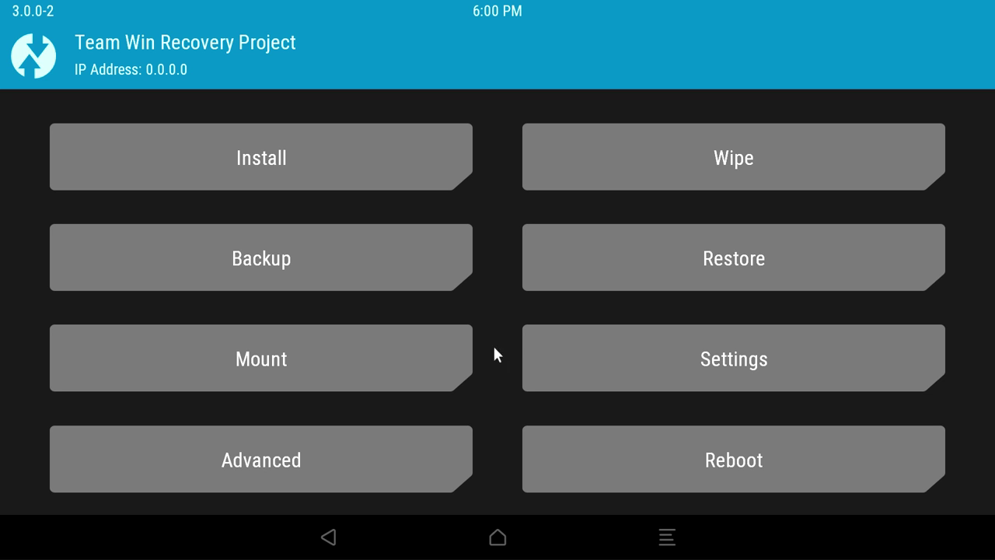
click(378, 171)
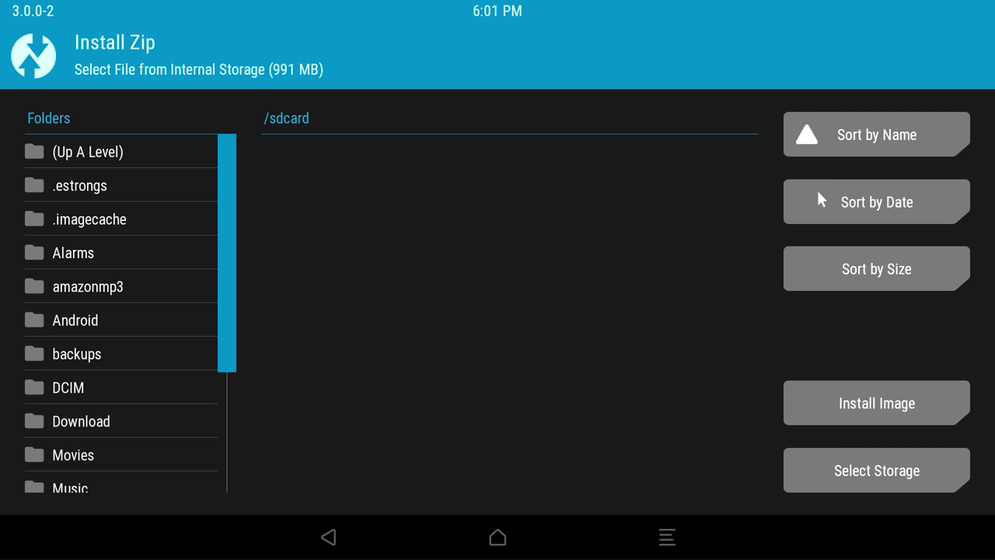
click(819, 465)
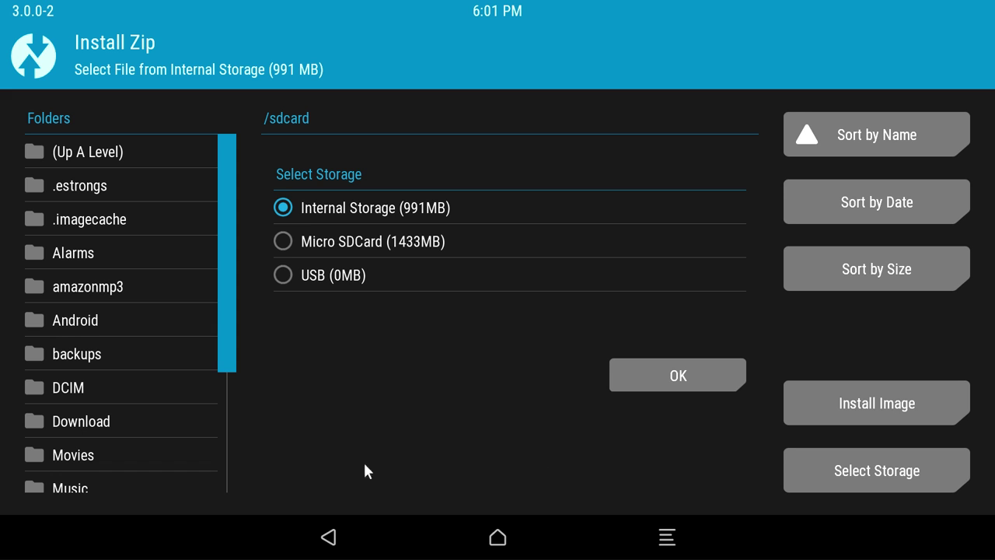
click(350, 242)
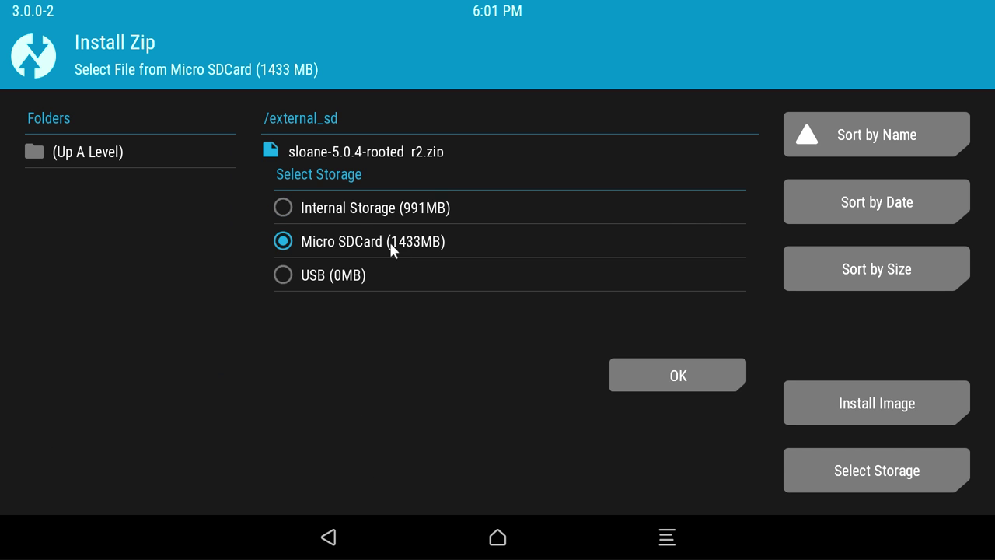
click(651, 378)
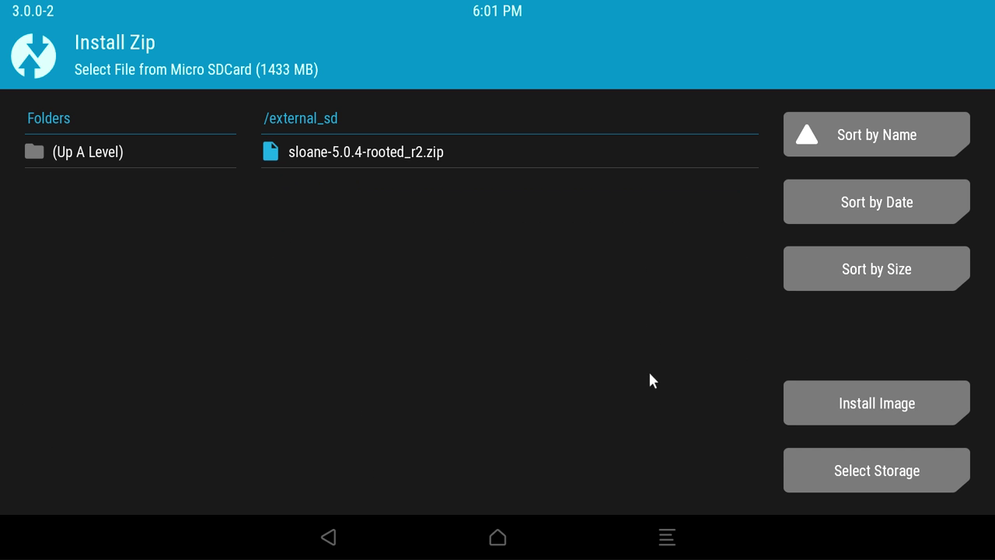
click(417, 153)
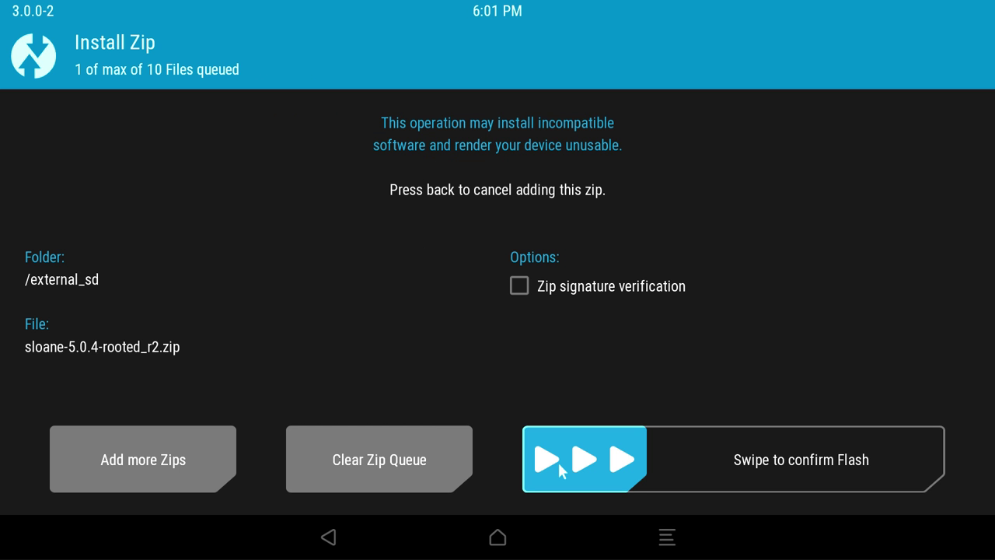
drag(561, 471, 933, 467)
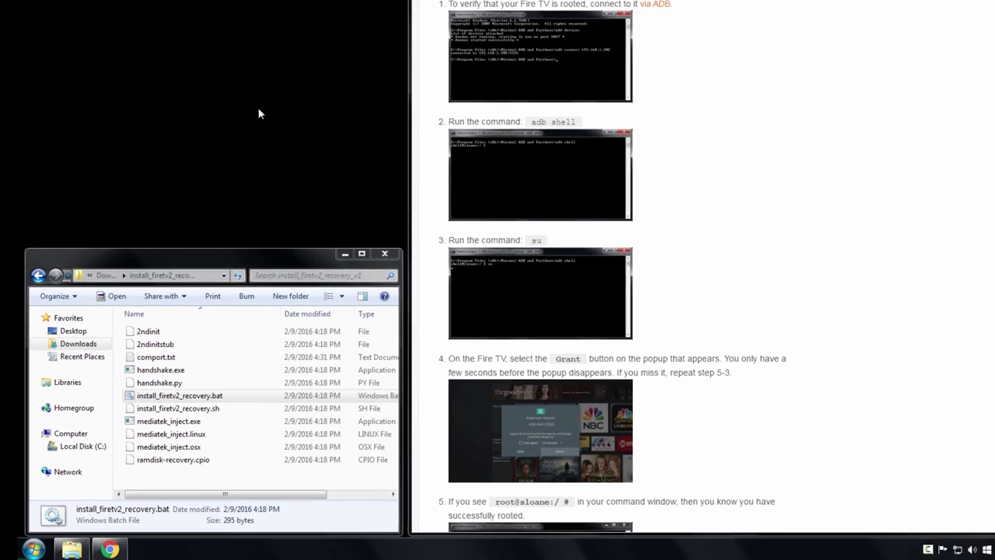
- Open a Windows Command Prompt and connect to the Fire TV with adb connect 192.168.1.202
click(17, 548)
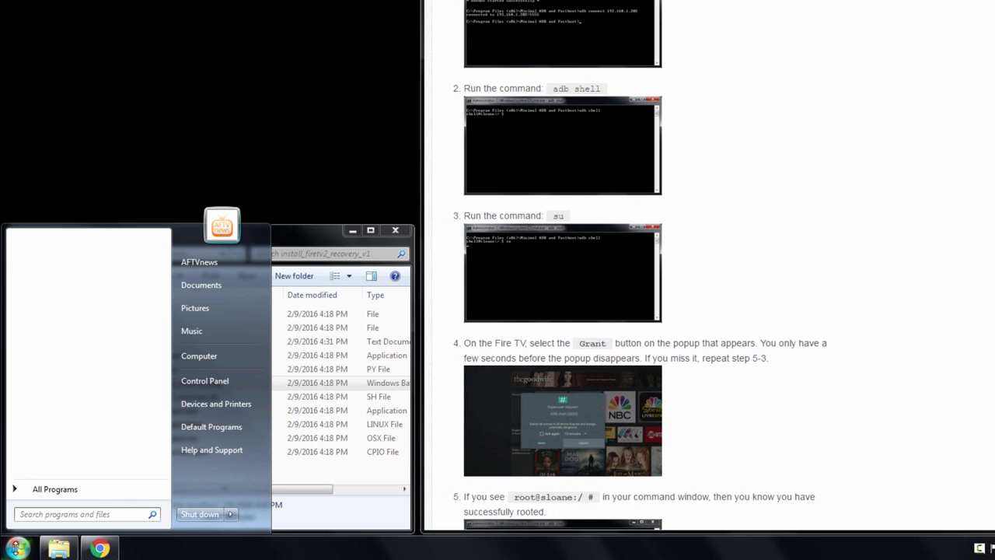
text(cmd)
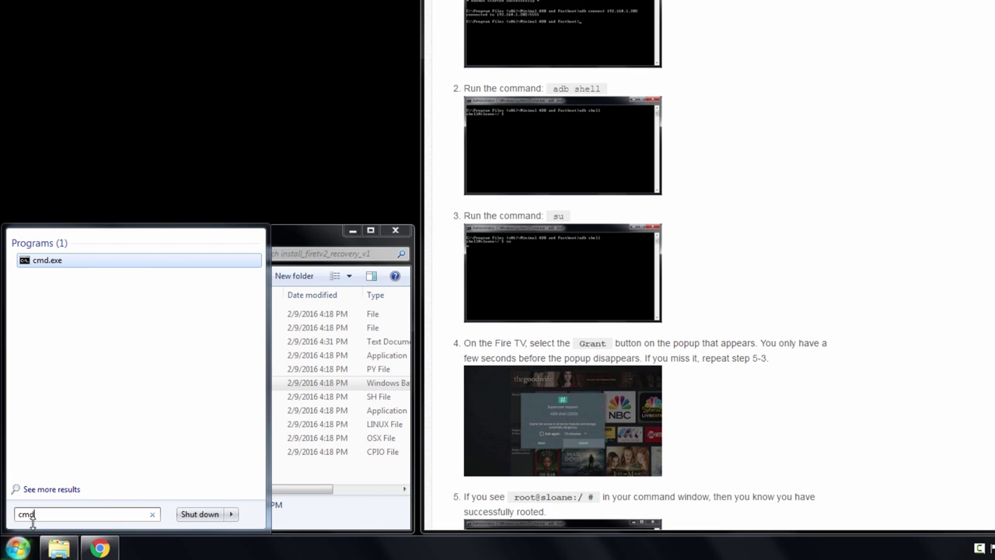
click(46, 260)
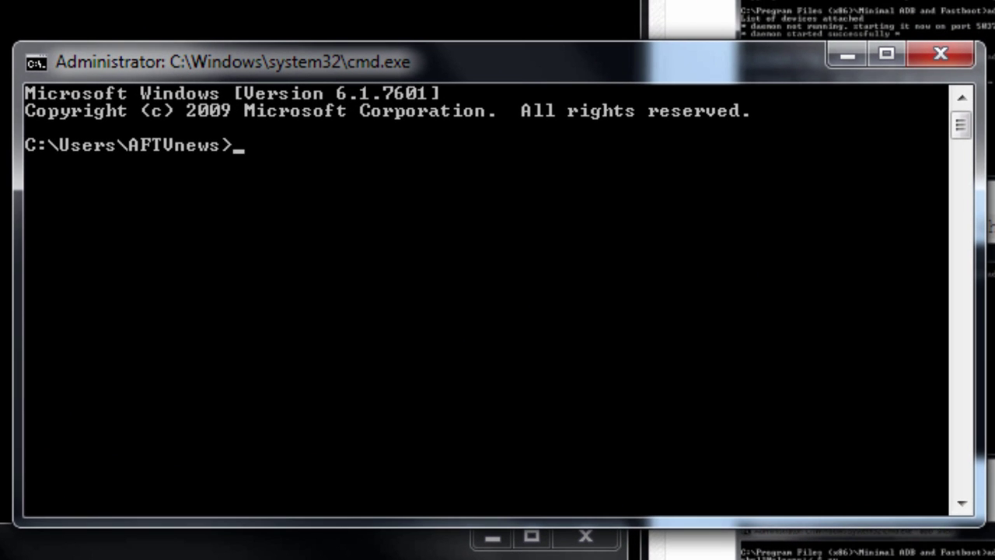
text(adb connect 192.168.1.202)
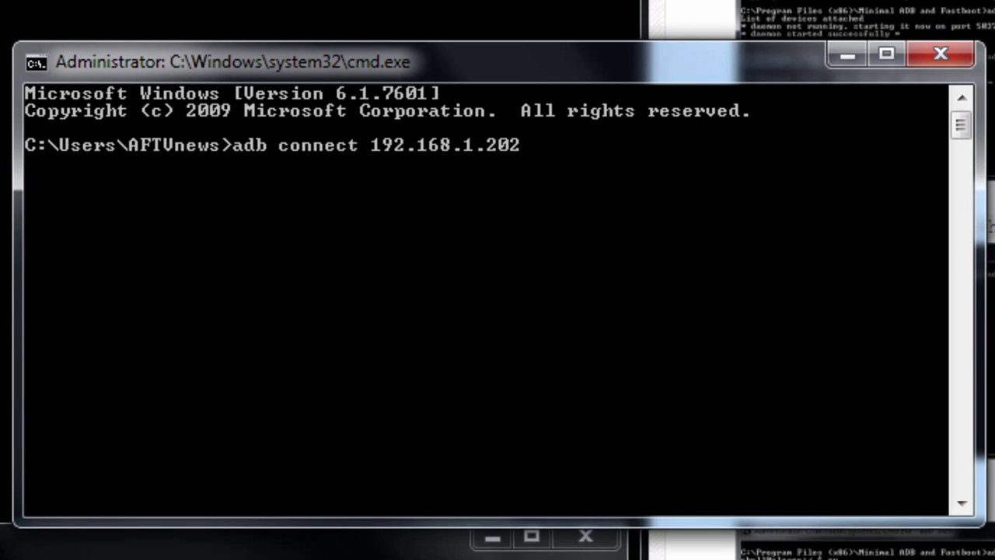
key(Return)
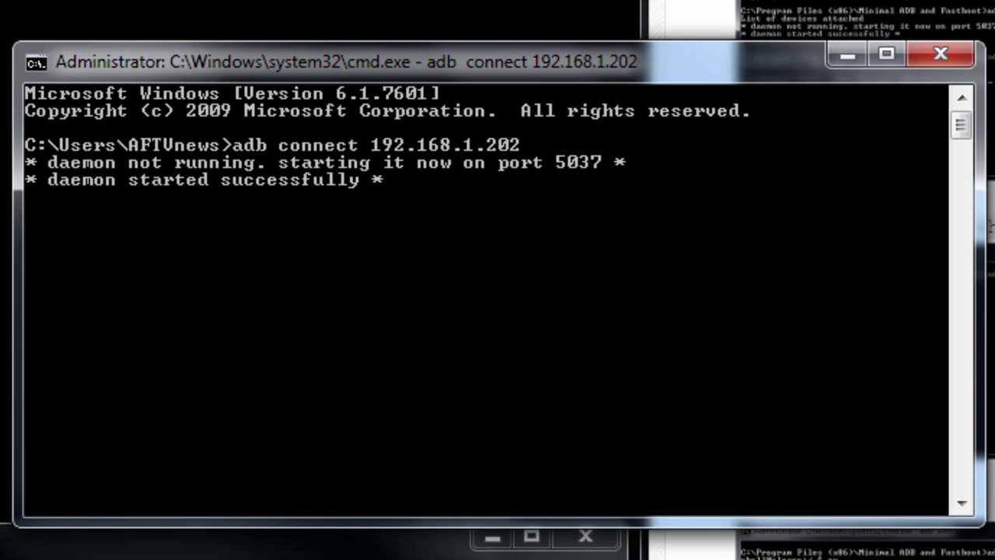
- Start an adb shell on the Fire TV and request root access in it with su
text(adb shell)
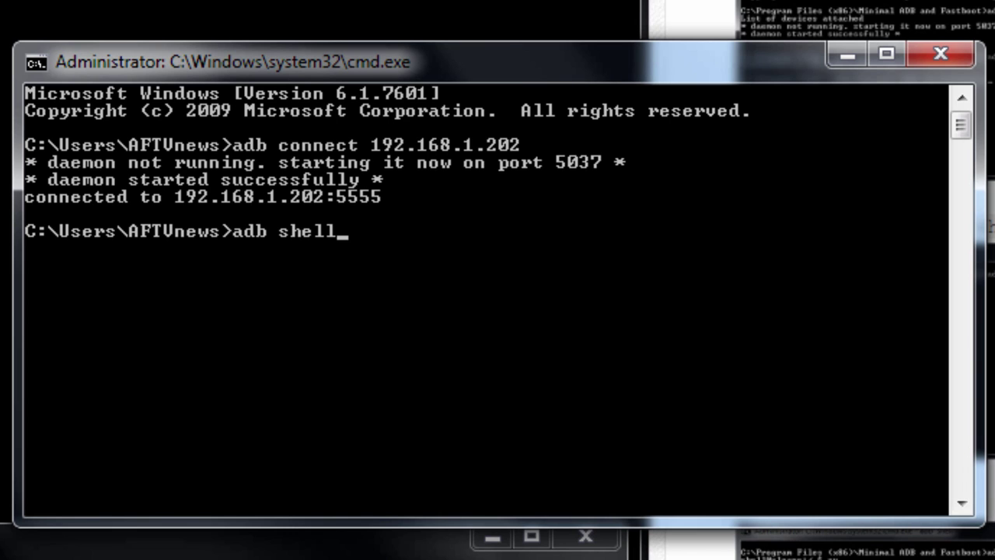
key(Return)
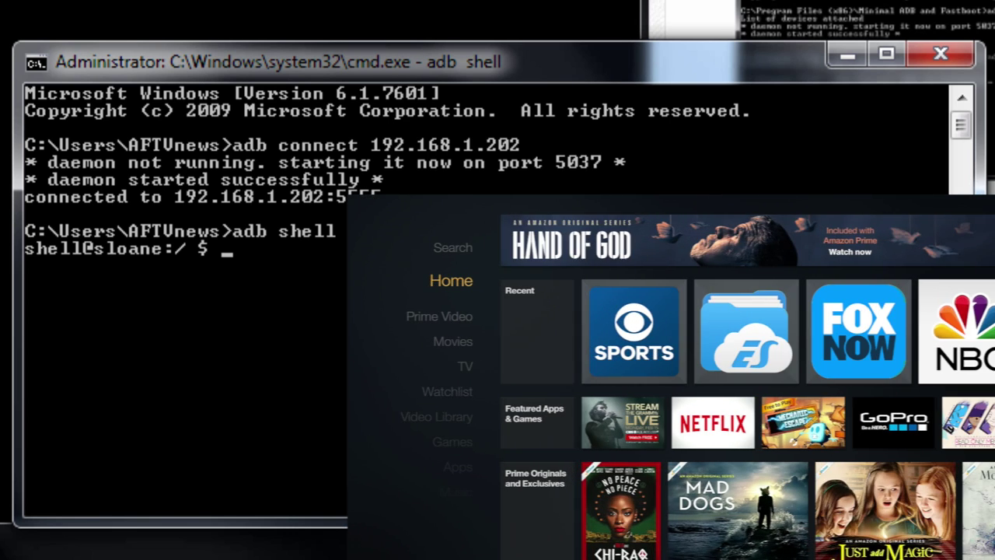
text(su)
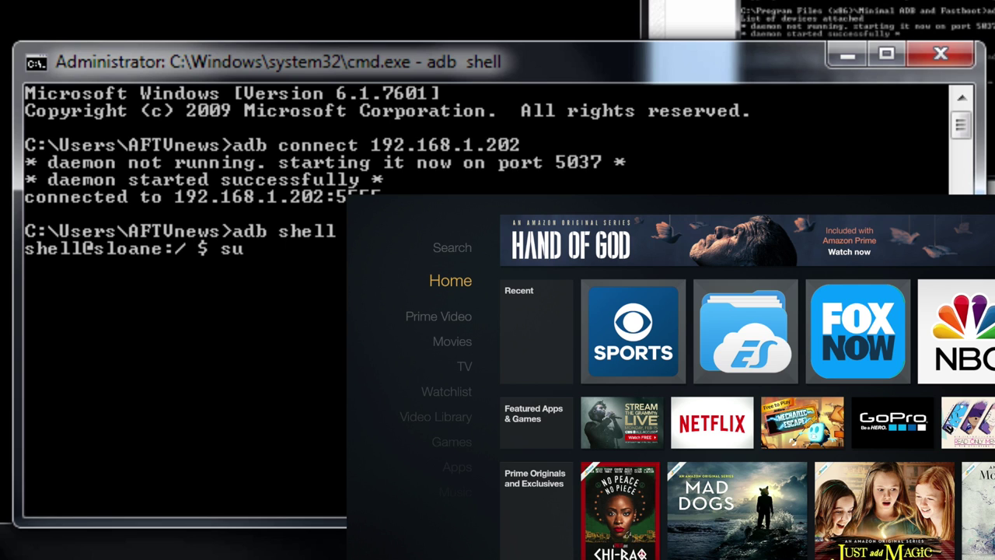
key(Return)
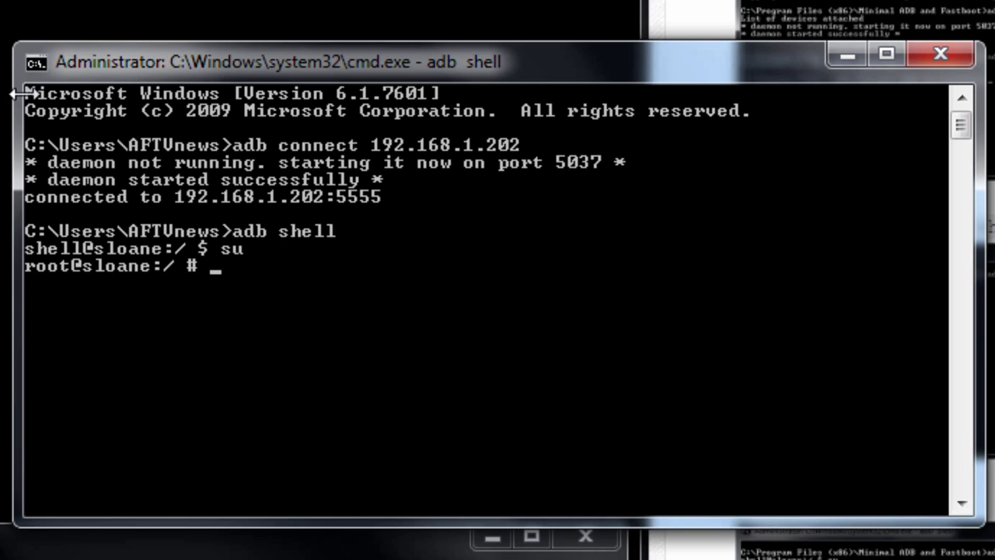
- Paste and run pm disable com.amazon.device.software.ota in the root shell to block software updates
click(28, 57)
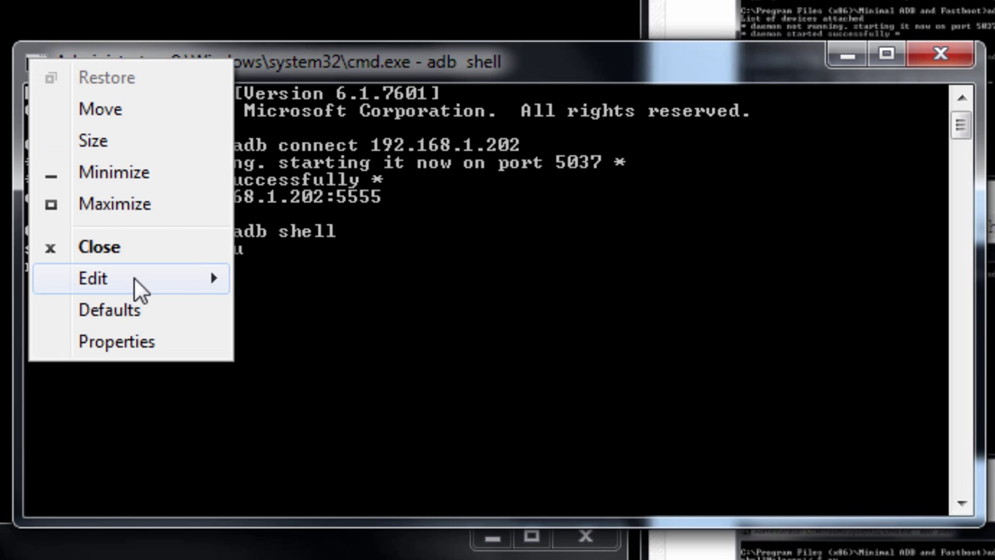
mouse_move(137, 288)
click(282, 340)
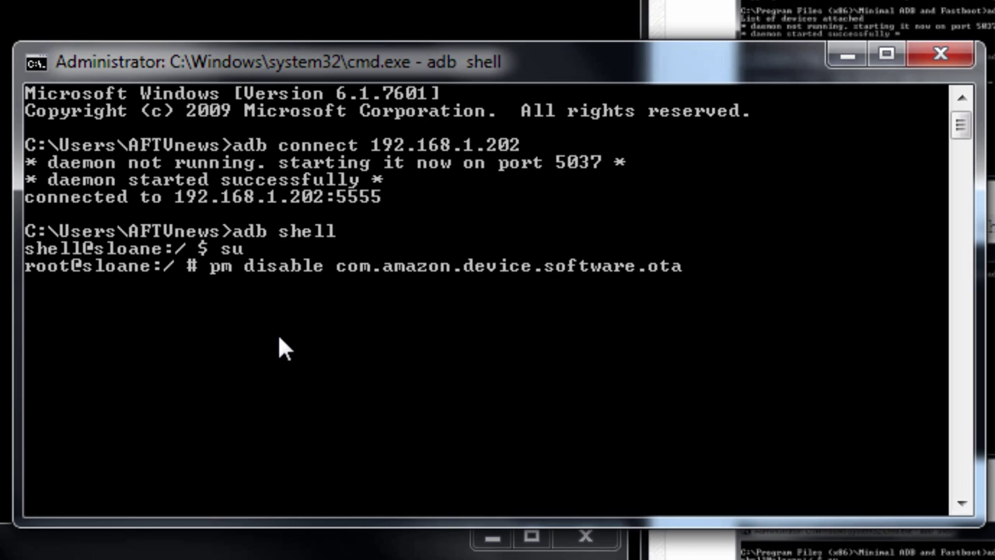
key(Return)
- Exit the root shell, the adb shell and the Command Prompt with successive exit commands
text(exit)
key(Return)
text(exit)
key(Return)
text(exit)
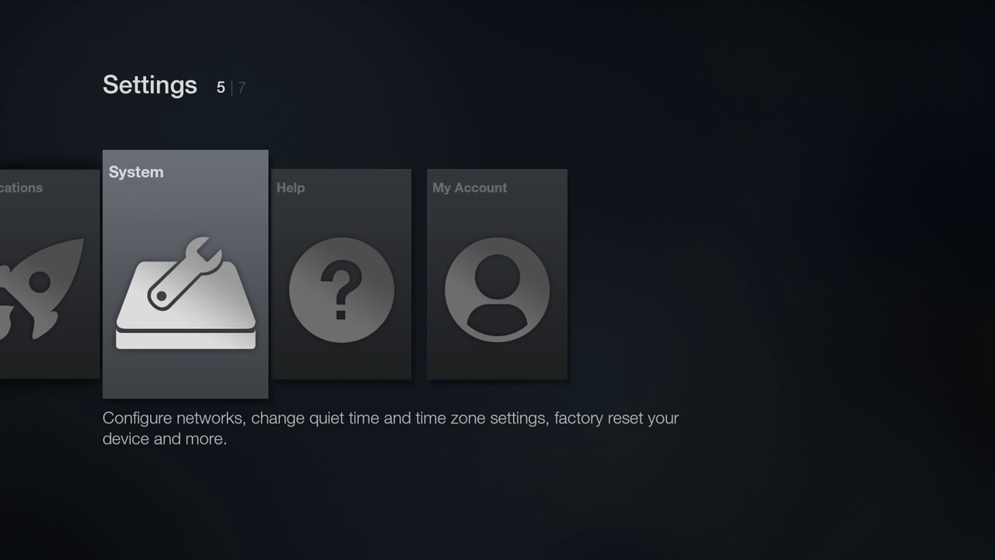
- On the Fire TV, turn off USB debugging in the System category's Developer Options and return to the home screen
key(Return)
key(Down)
key(Down)
key(Down)
key(Down)
key(Down)
key(Return)
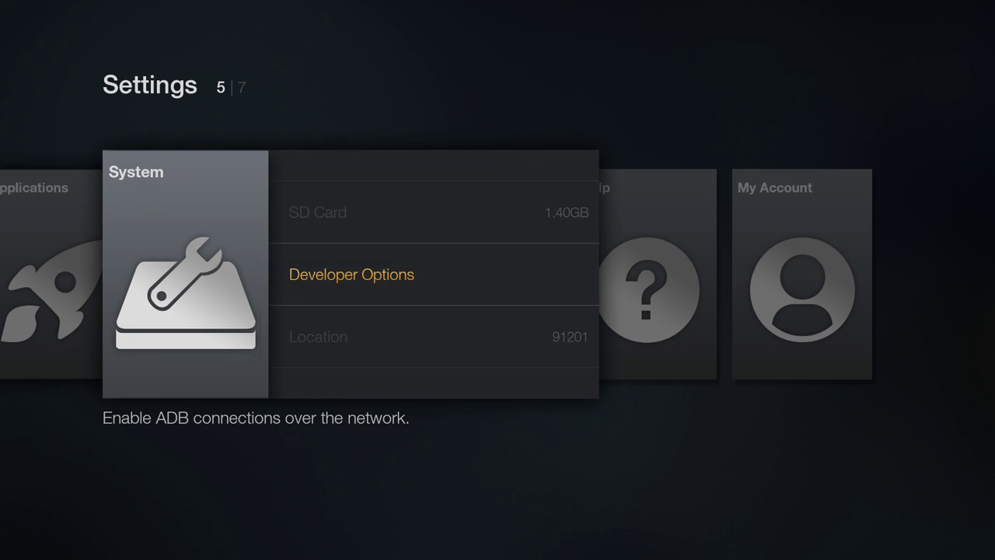
key(Down)
key(Return)
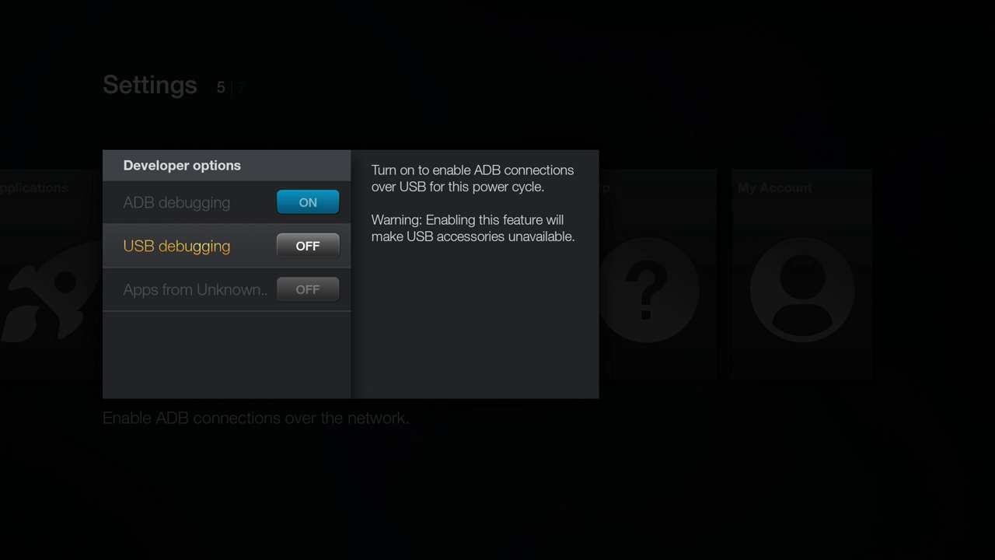
key(Home)
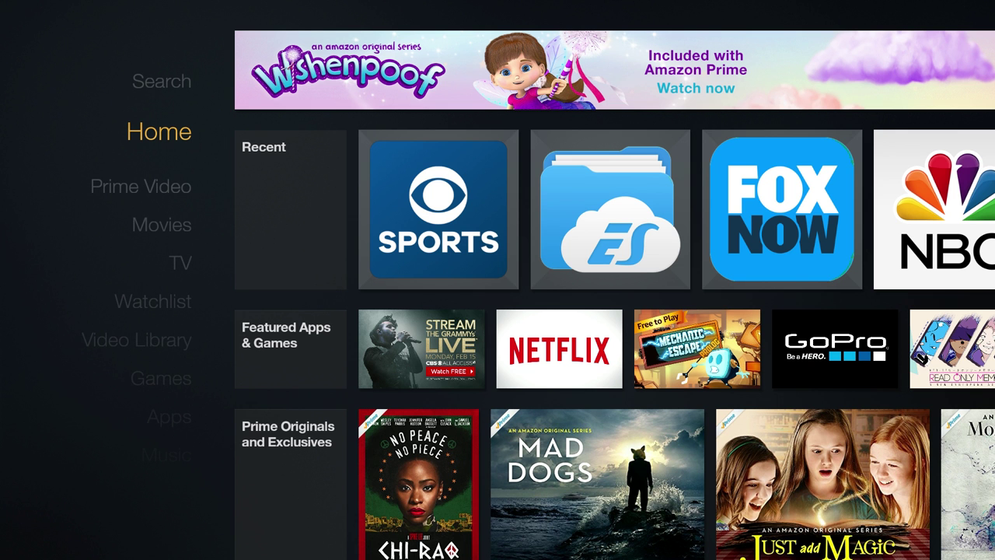